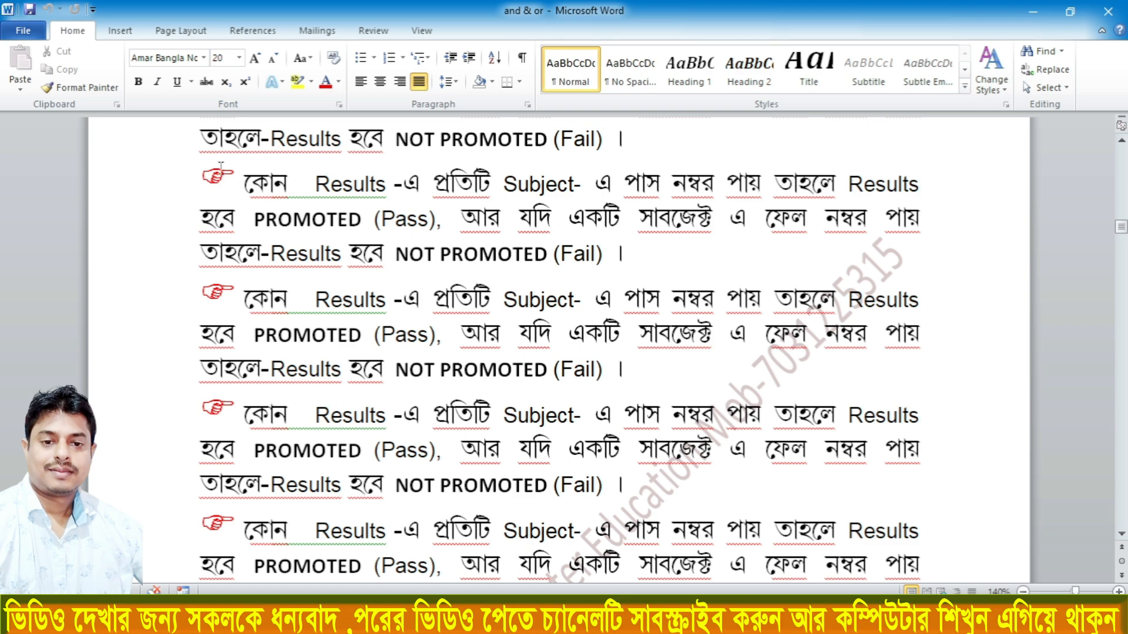
# Set the document's paper size to A4 210 x 297 mm
pyautogui.scroll(-10, 220, 166)
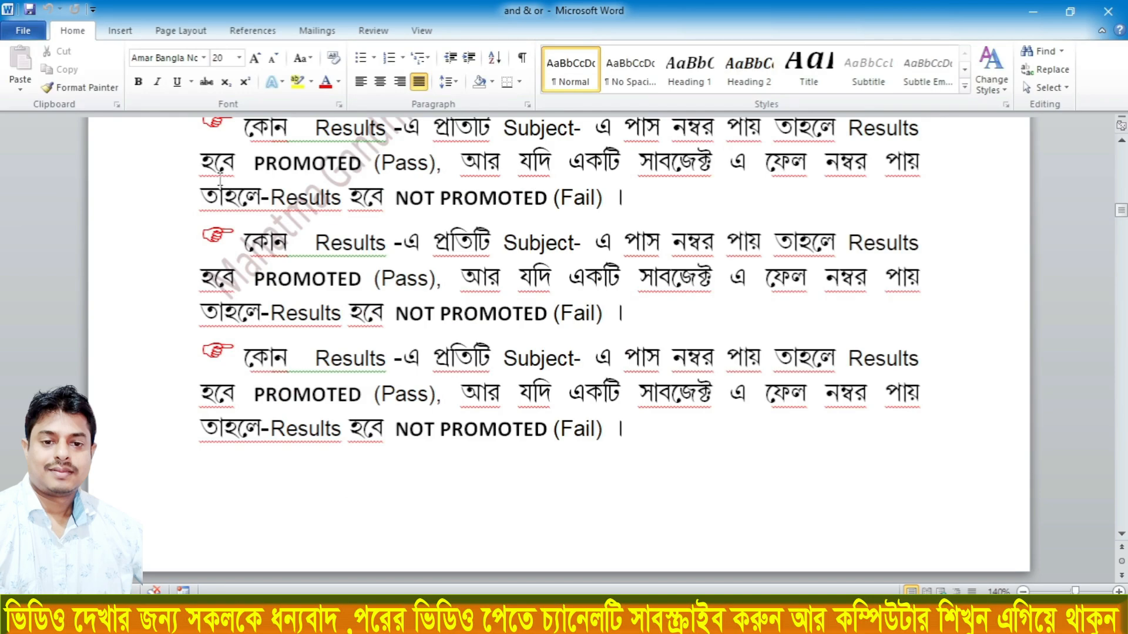
pyautogui.scroll(10, 220, 180)
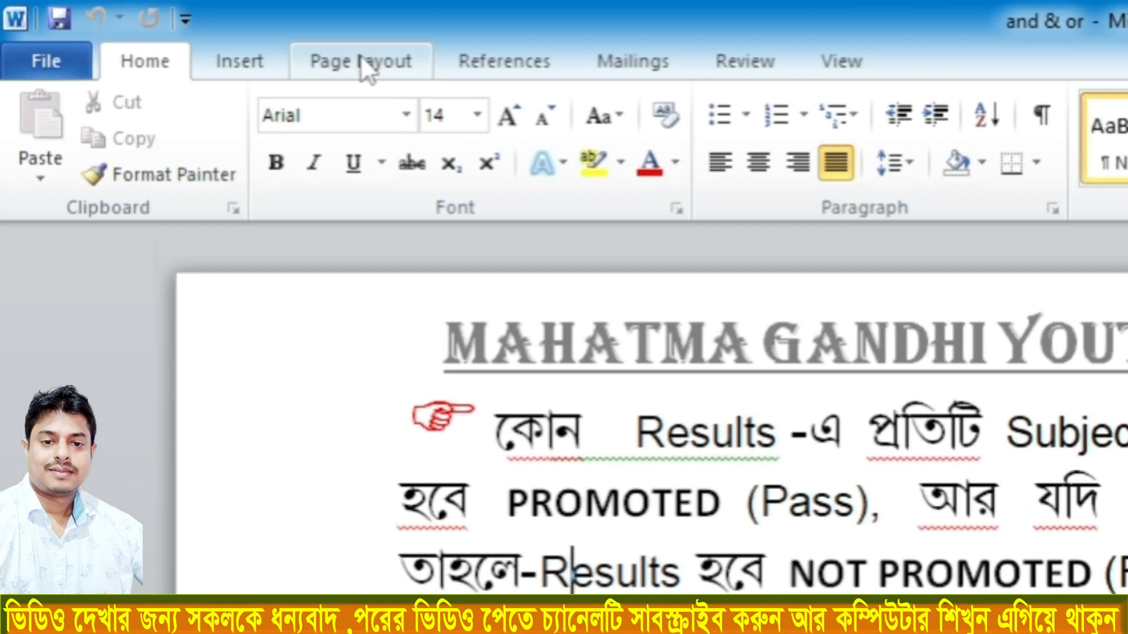
pyautogui.click(300, 54)
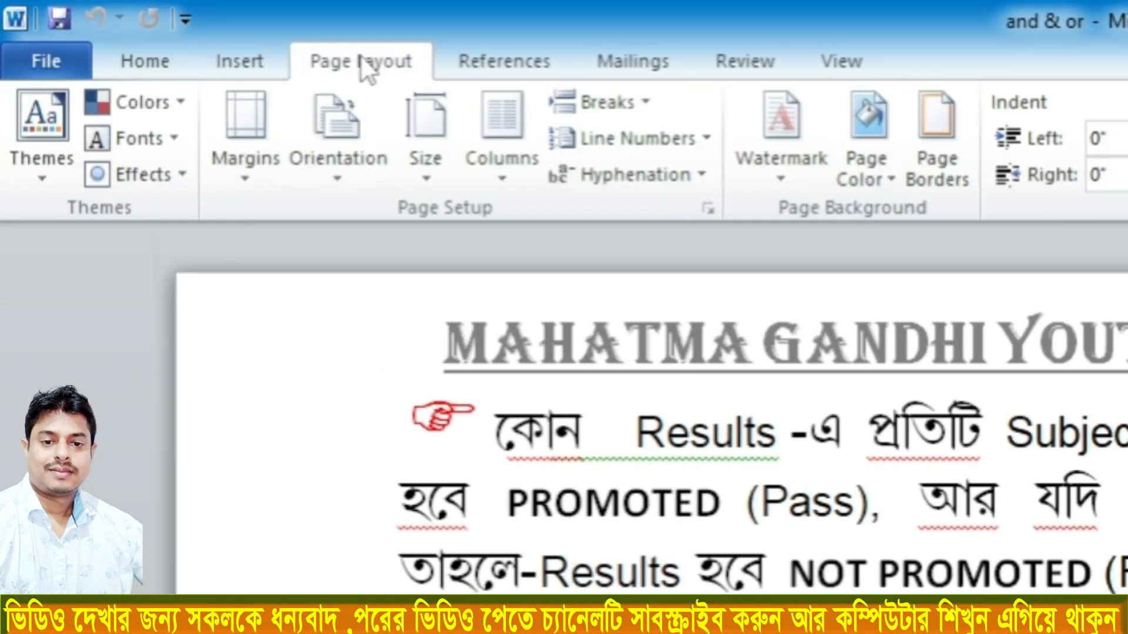
pyautogui.click(423, 176)
pyautogui.scroll(3, 481, 253)
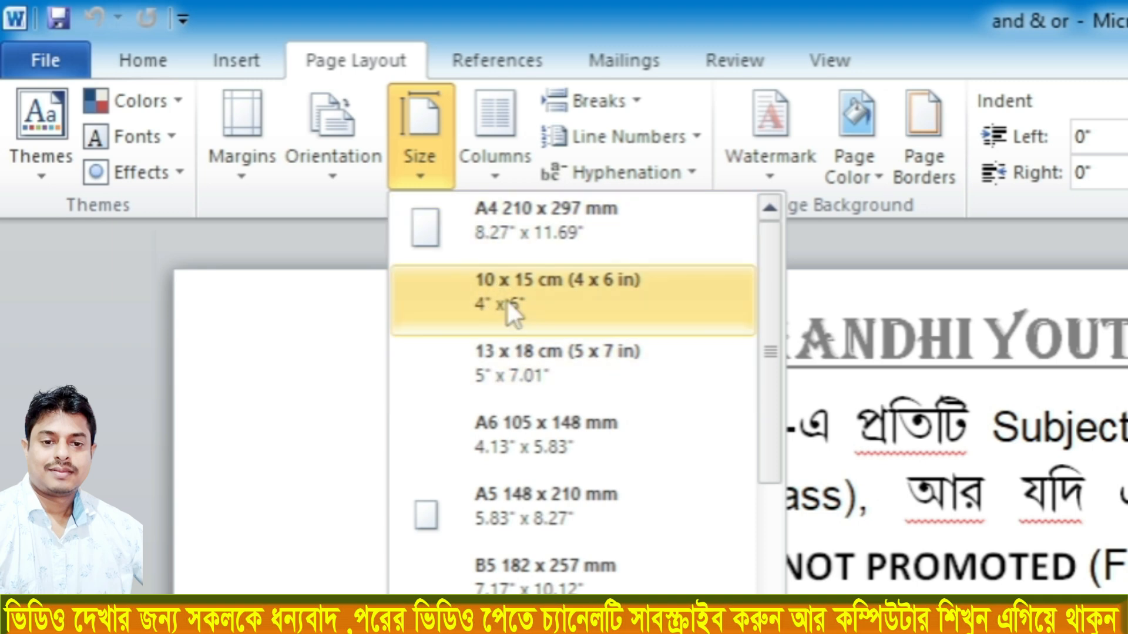
pyautogui.click(470, 235)
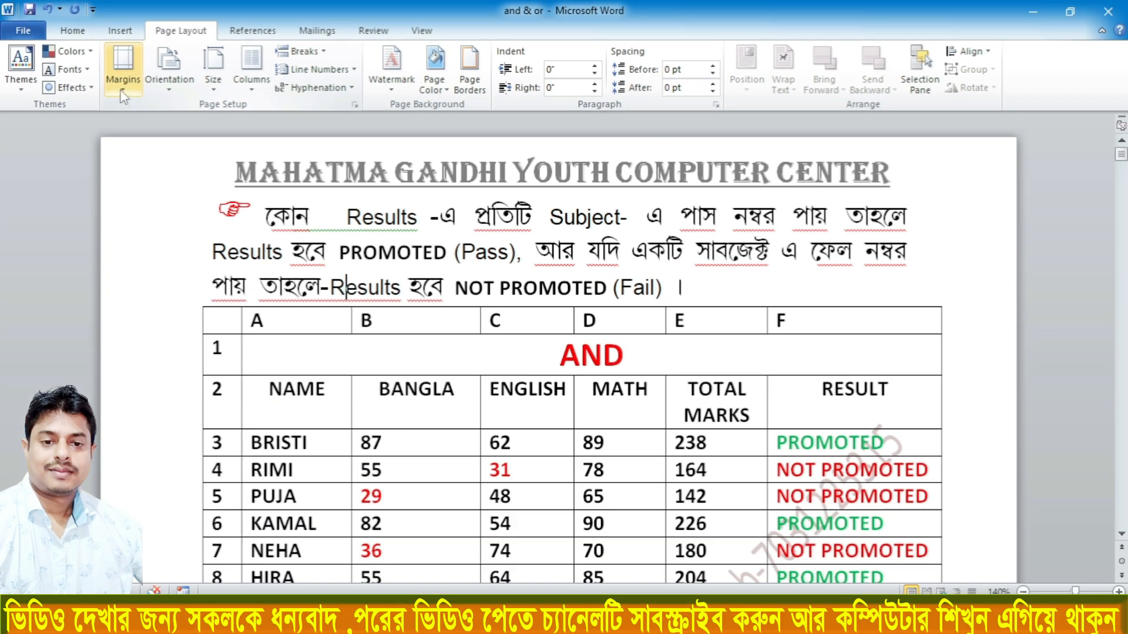
# Apply Narrow margins of 0.5" on all sides and look through the reflowed pages
pyautogui.click(129, 76)
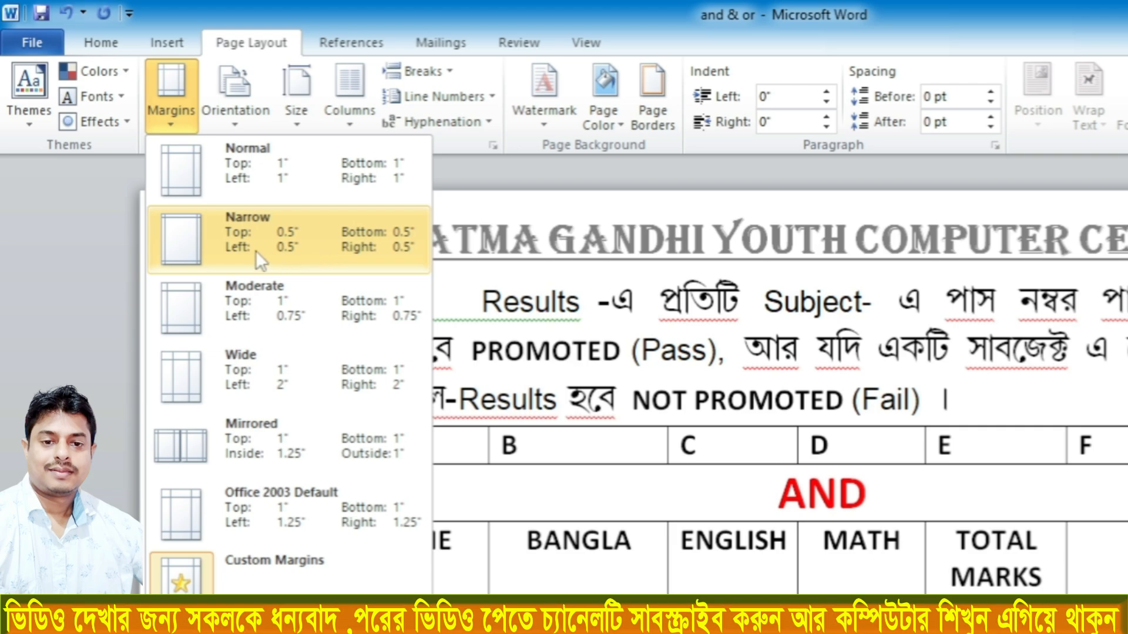
pyautogui.click(287, 241)
pyautogui.scroll(-8, 287, 242)
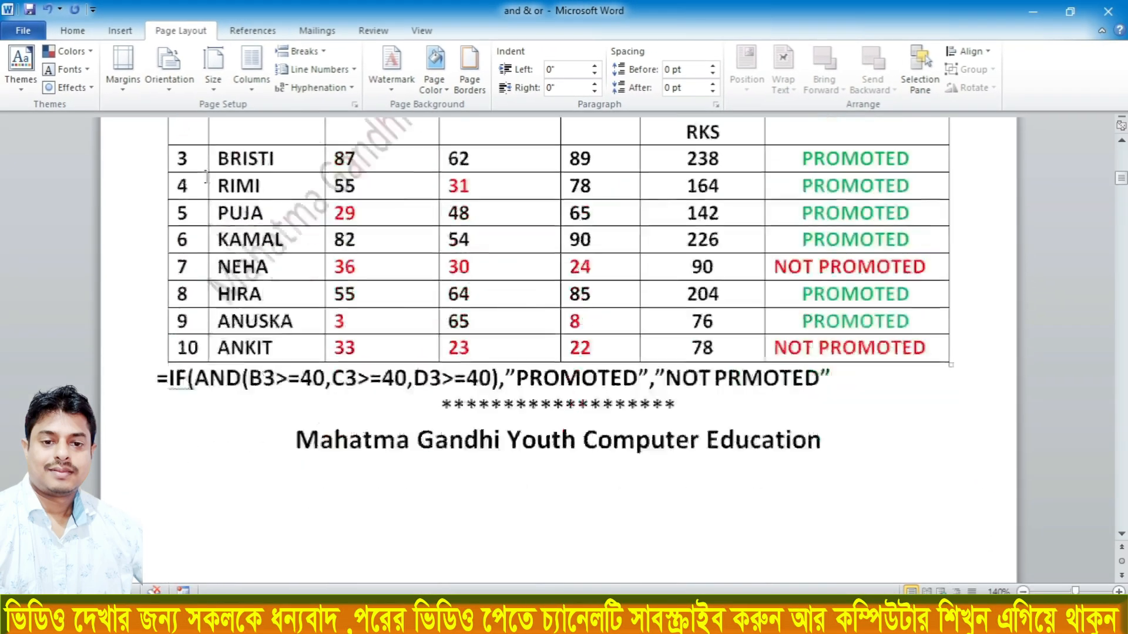
pyautogui.scroll(-15, 206, 177)
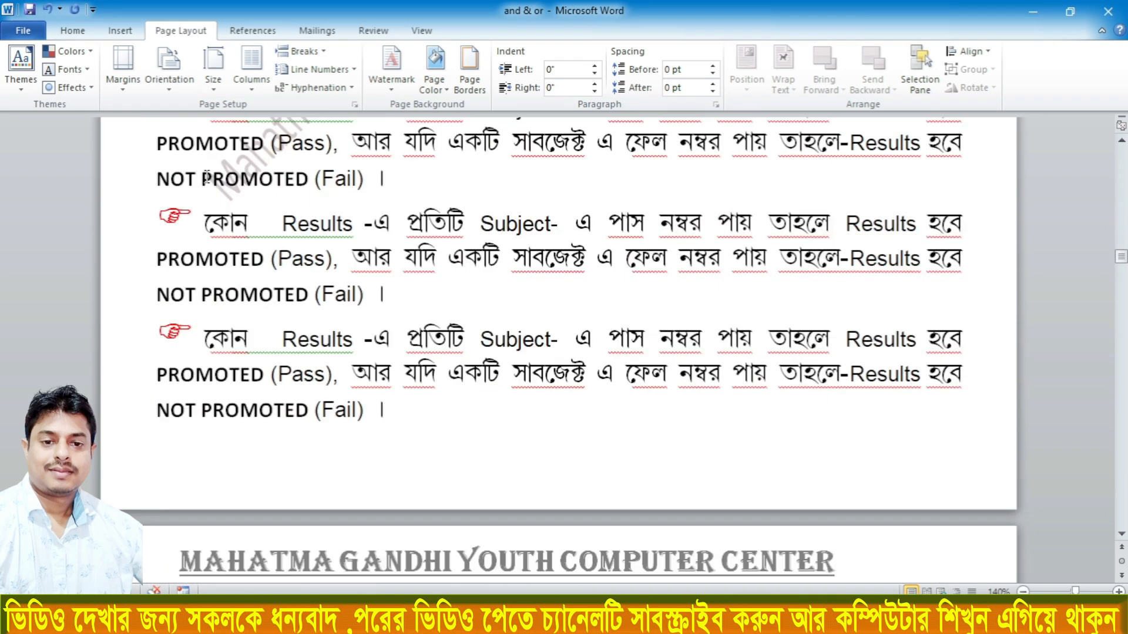
pyautogui.scroll(-5, 206, 176)
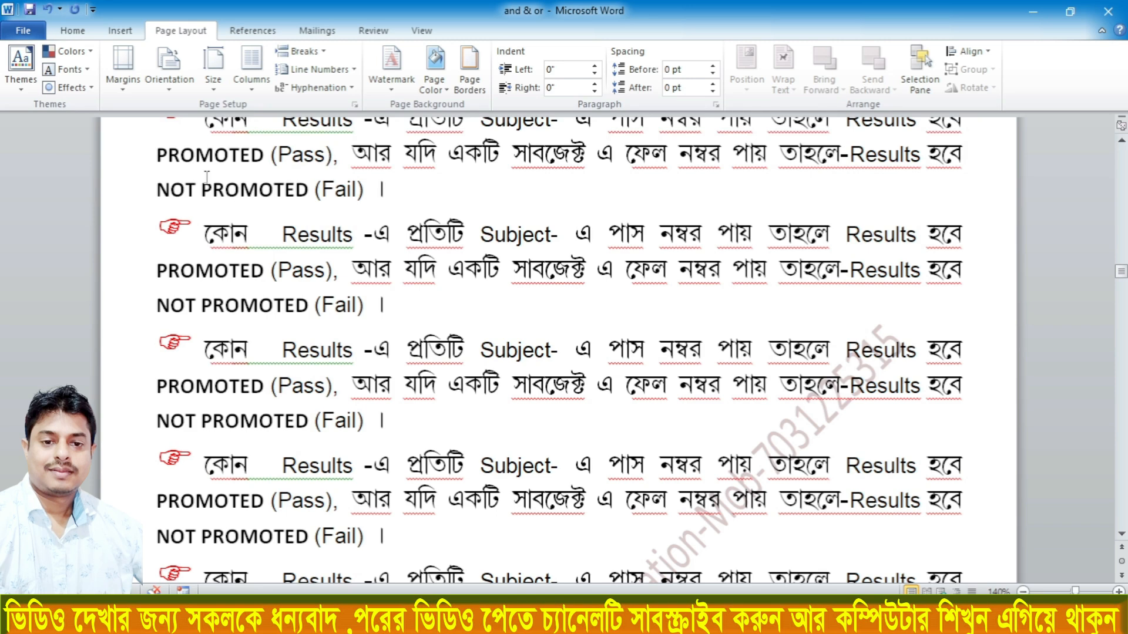
# Open the print settings and set the number of copies to 1
pyautogui.hotkey('ctrl', 'p')
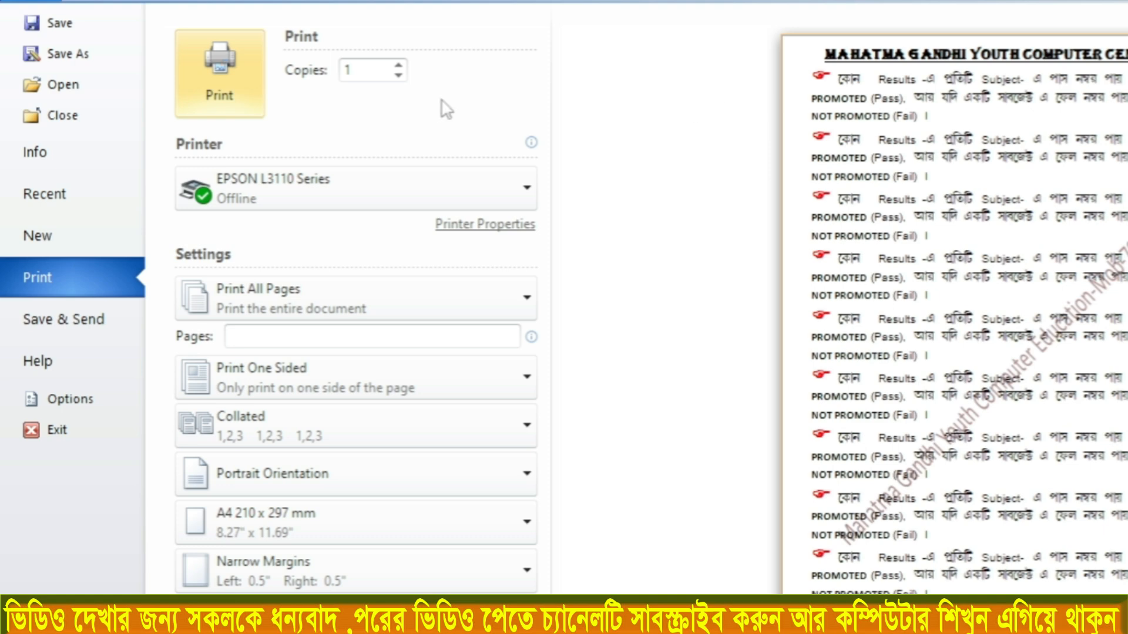
pyautogui.click(347, 72)
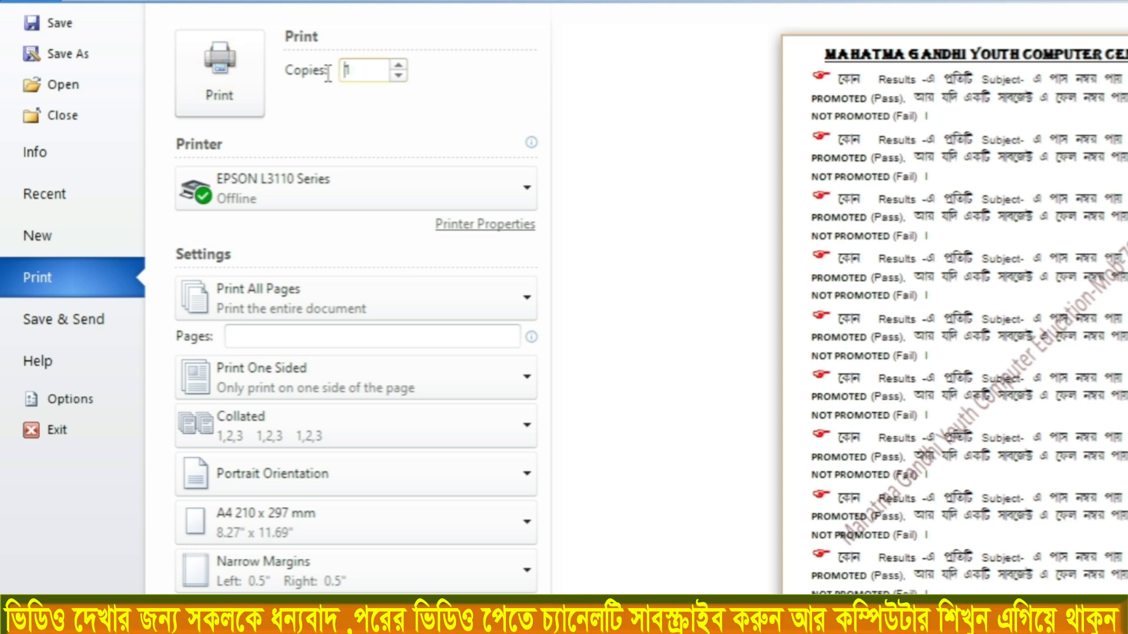
pyautogui.press('Right')
pyautogui.press('BackSpace')
pyautogui.write('3')
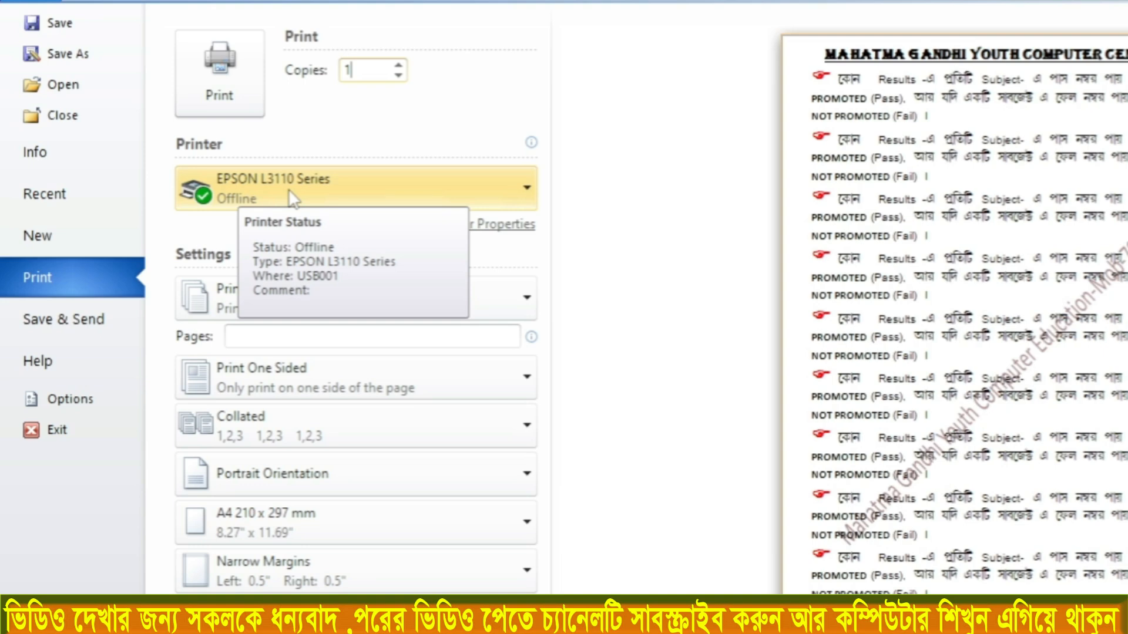
# Keep EPSON L3110 Series as the printer, choose Print All Pages, and view the other page range options
pyautogui.click(253, 190)
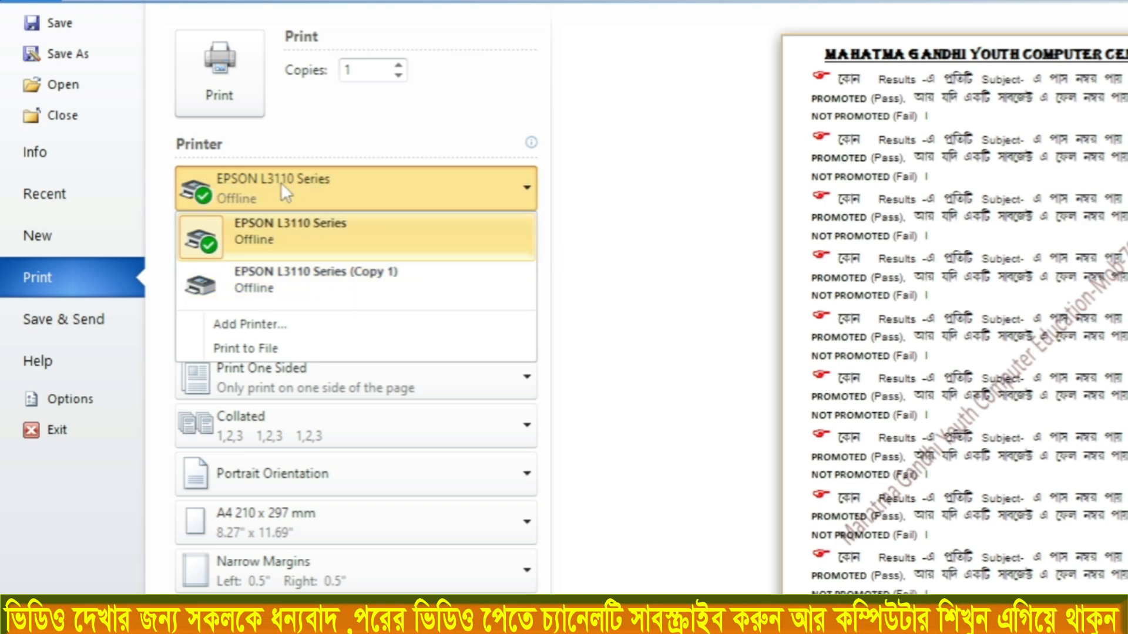
pyautogui.click(210, 189)
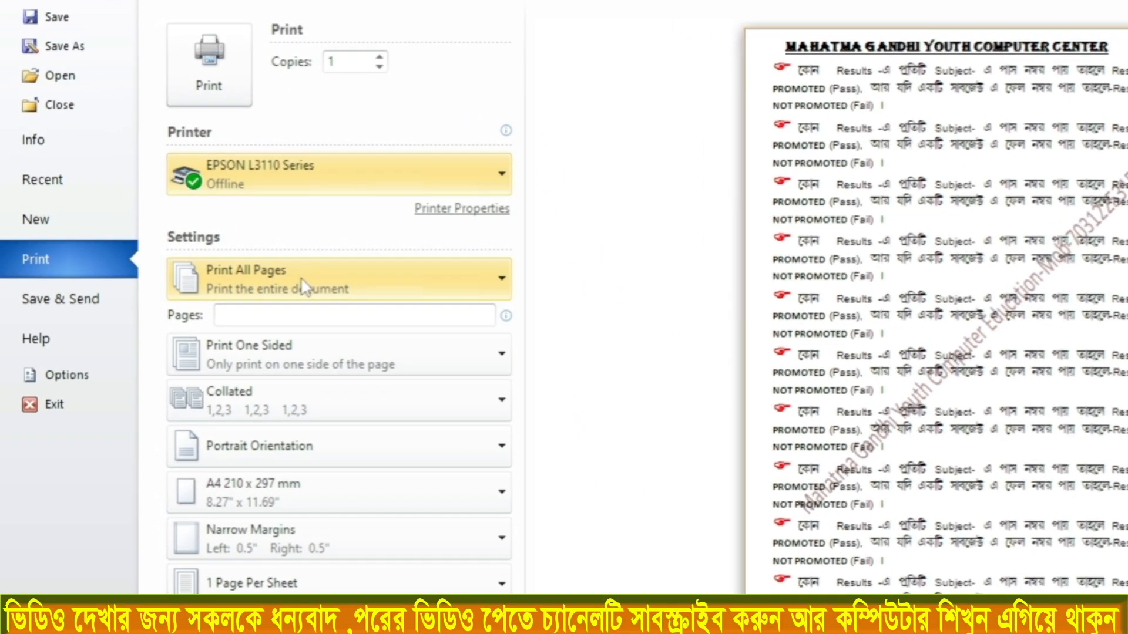
pyautogui.click(238, 262)
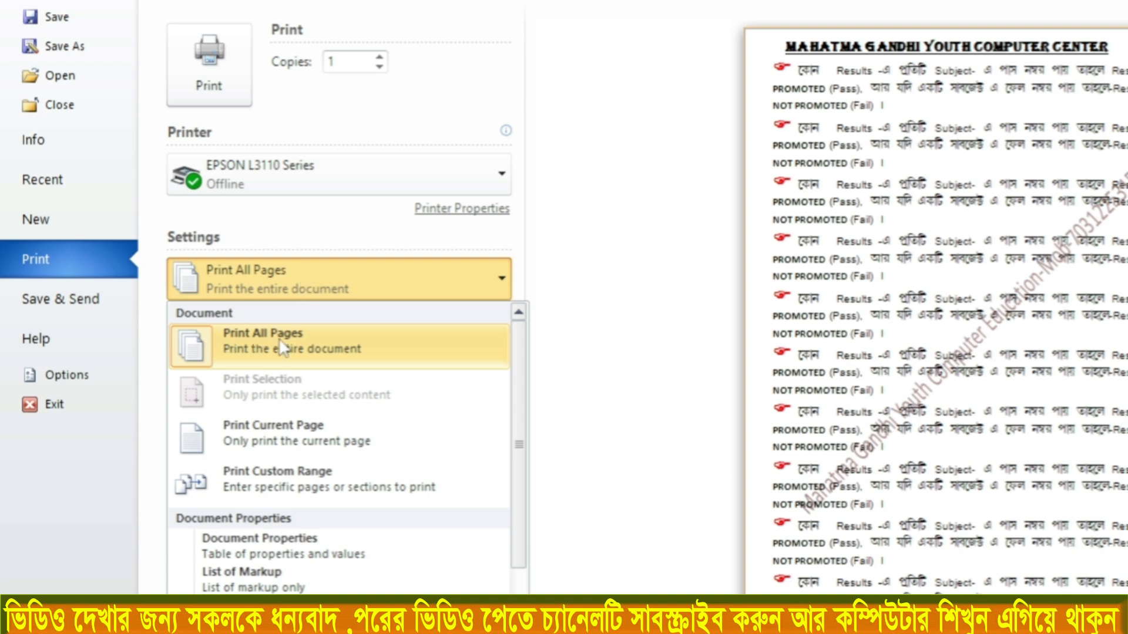
pyautogui.click(247, 340)
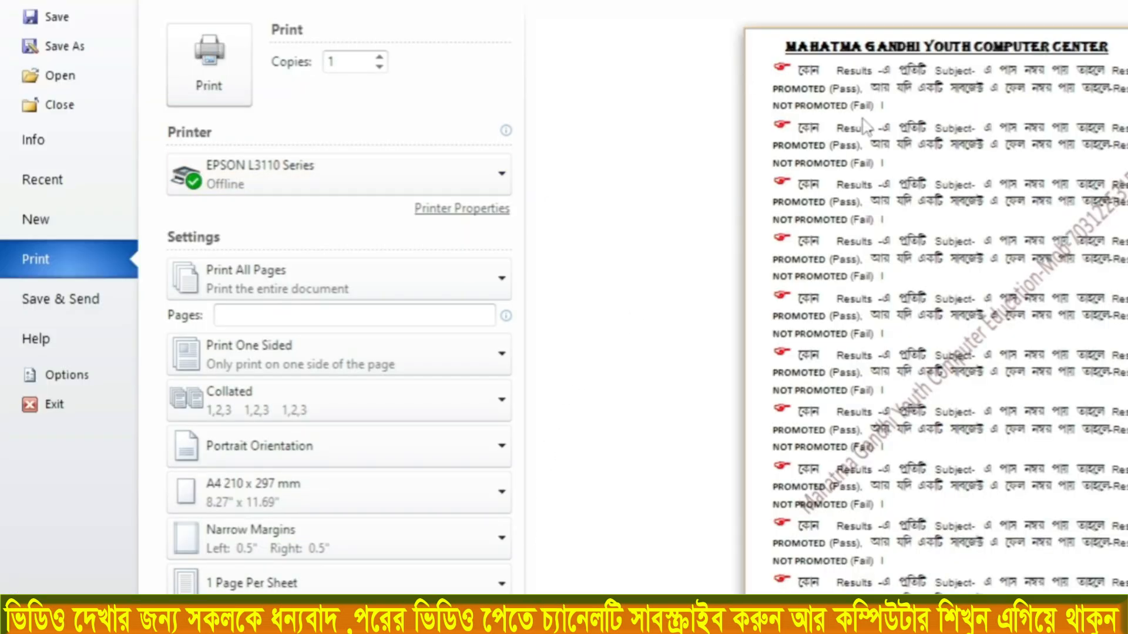
pyautogui.click(274, 288)
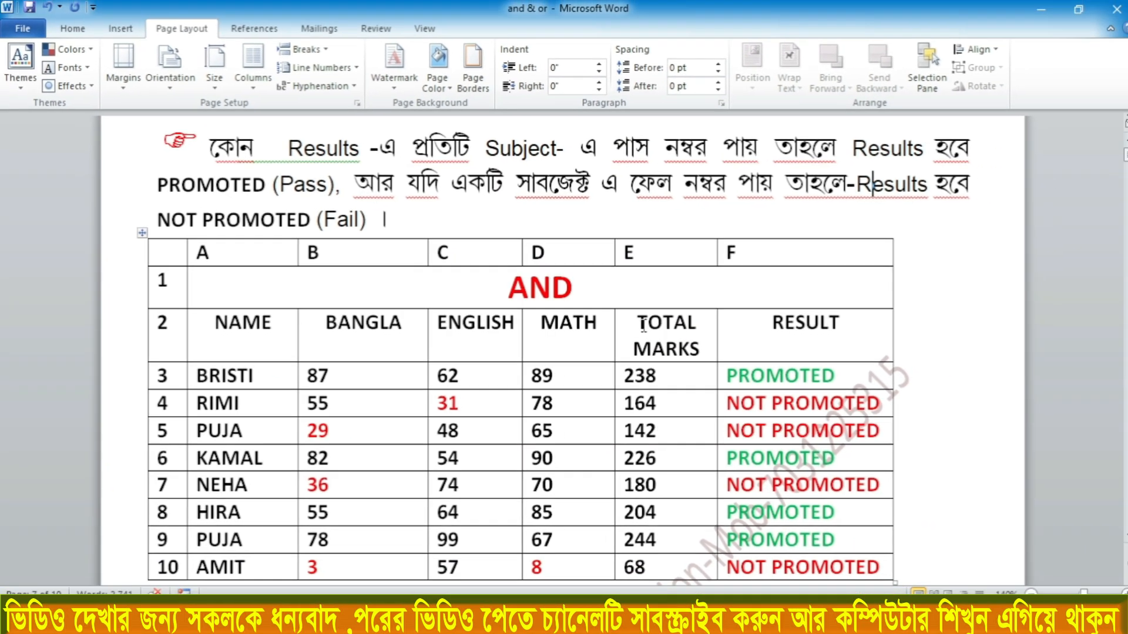
# Return to the document and place the text cursor on page 3 to make it the current page
pyautogui.scroll(2, 464, 191)
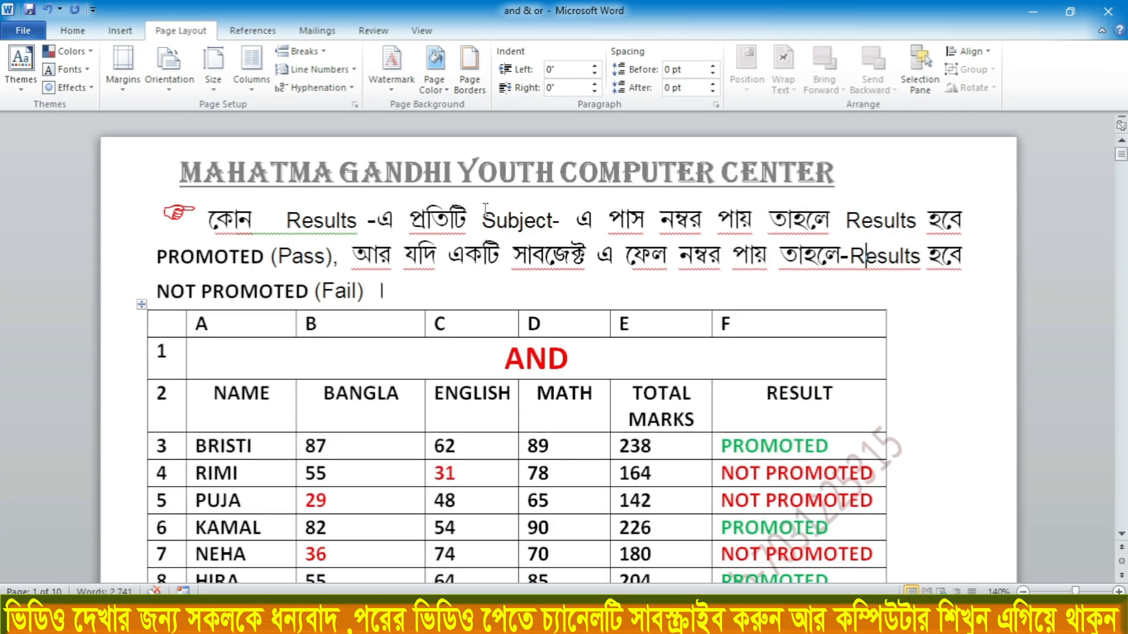
pyautogui.scroll(-15, 464, 191)
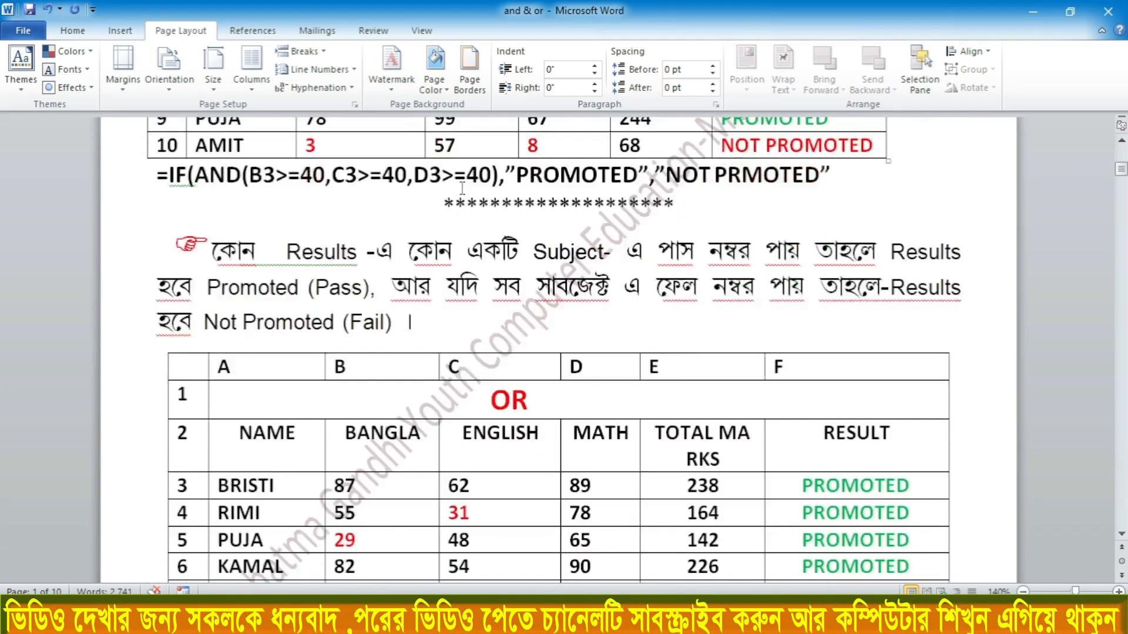
pyautogui.scroll(-20, 462, 188)
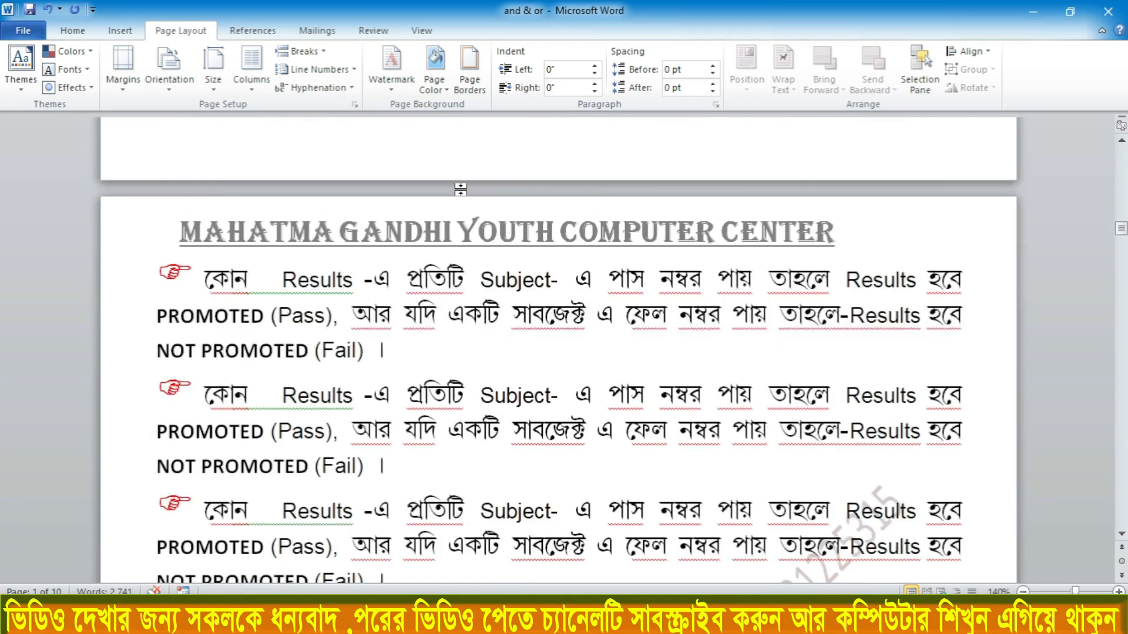
pyautogui.click(464, 300)
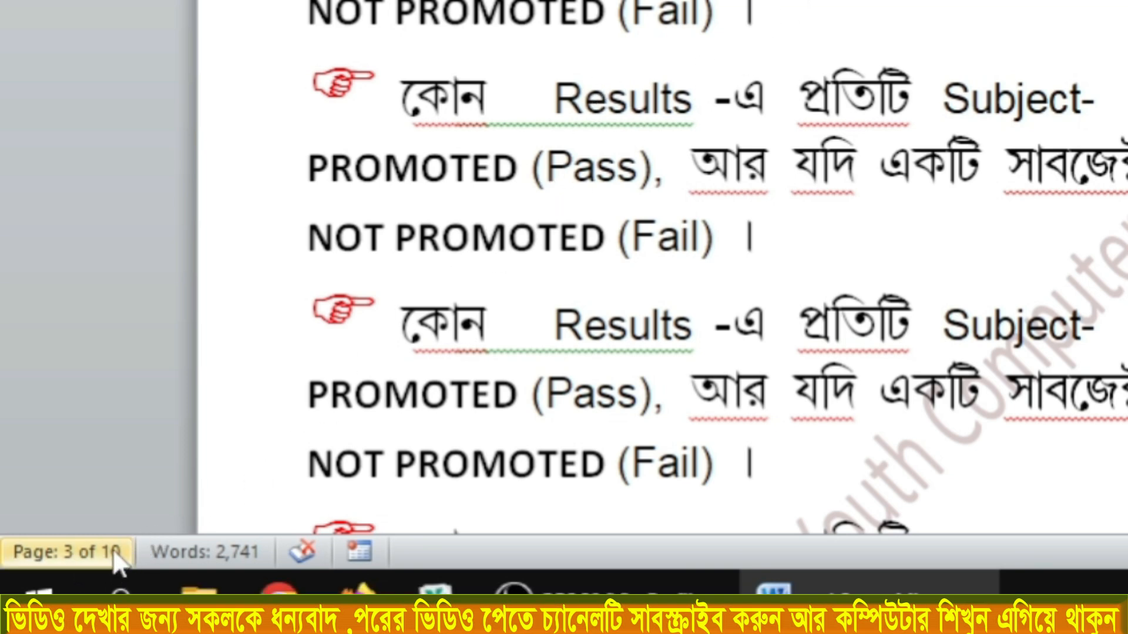
pyautogui.click(667, 146)
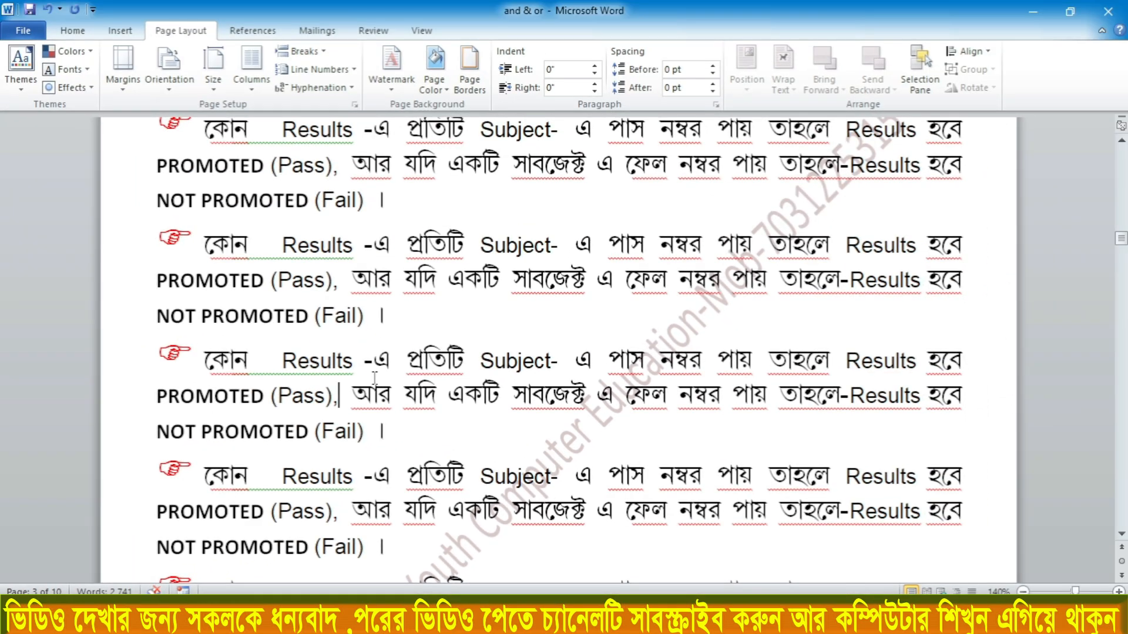
pyautogui.scroll(3, 407, 332)
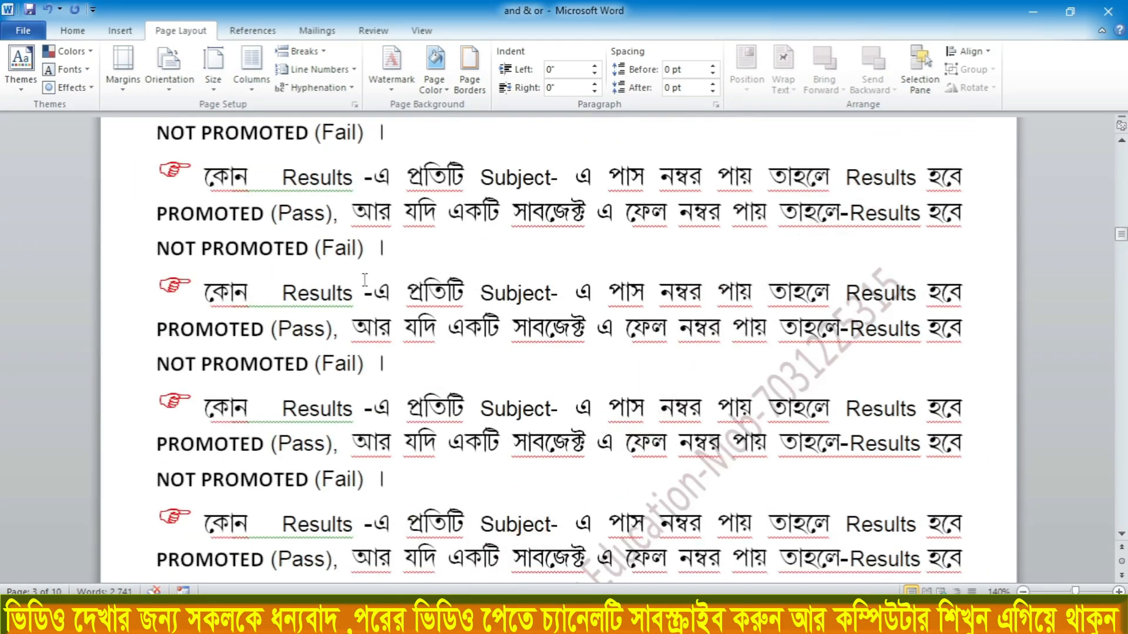
pyautogui.scroll(-3, 404, 259)
pyautogui.click(446, 340)
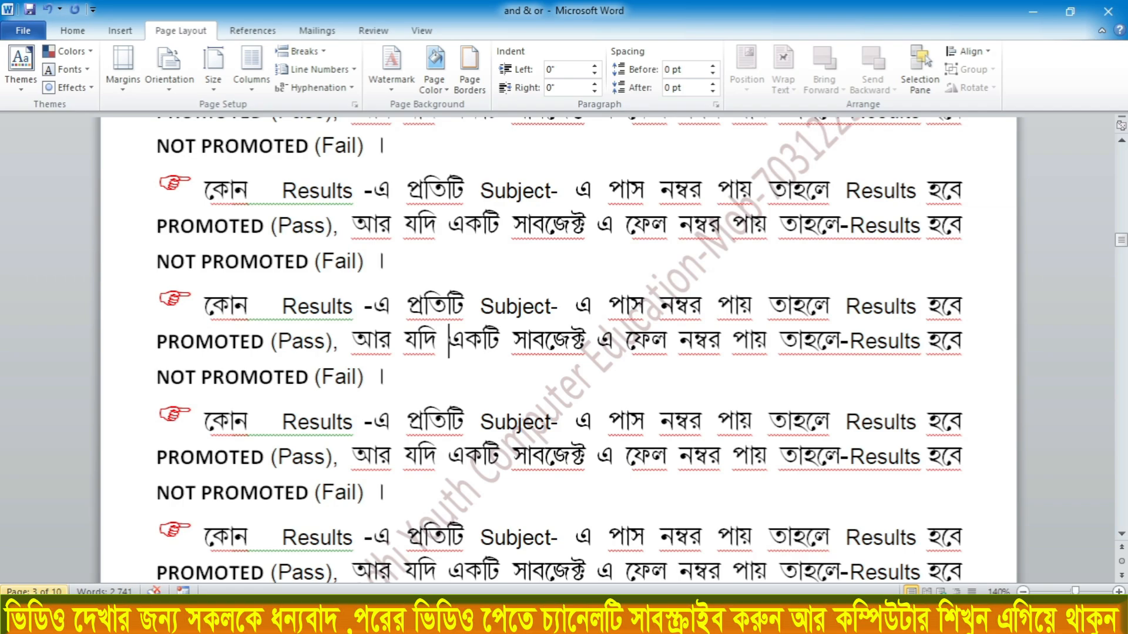
# Place the text cursor in a paragraph on page 4 and check the surrounding pages
pyautogui.scroll(-5, 436, 405)
pyautogui.scroll(-5, 436, 405)
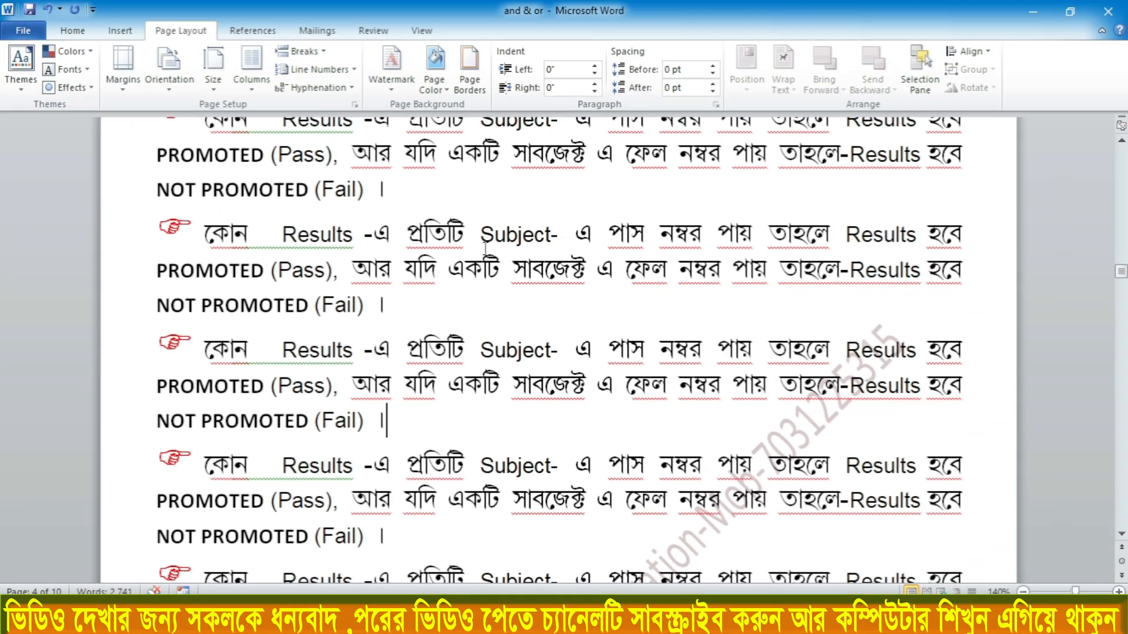
pyautogui.scroll(-5, 485, 248)
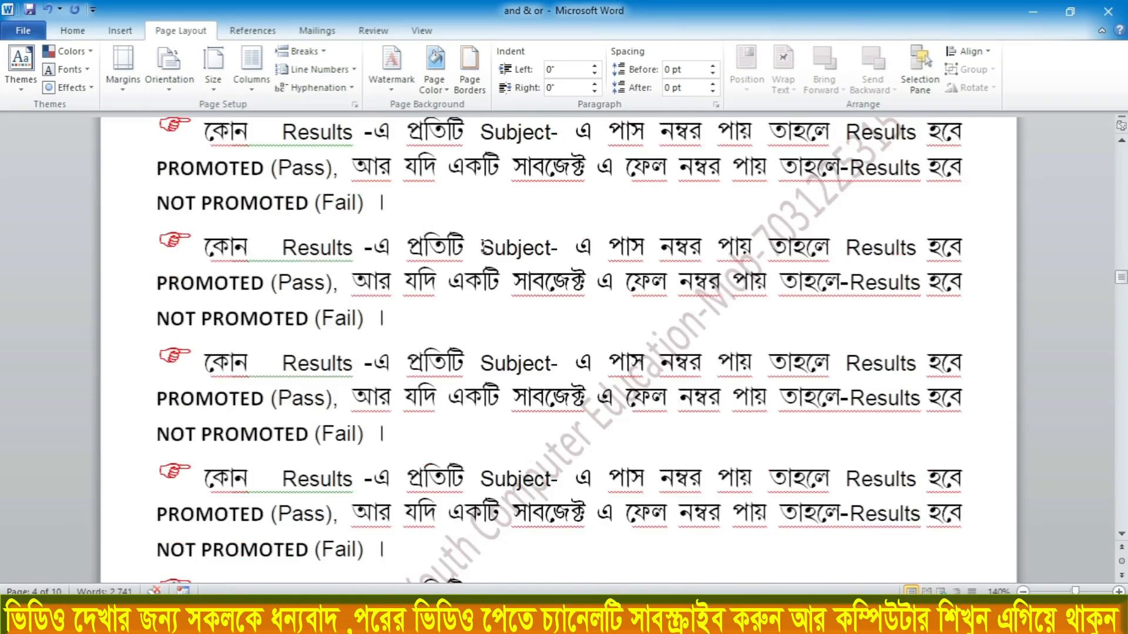
pyautogui.click(446, 329)
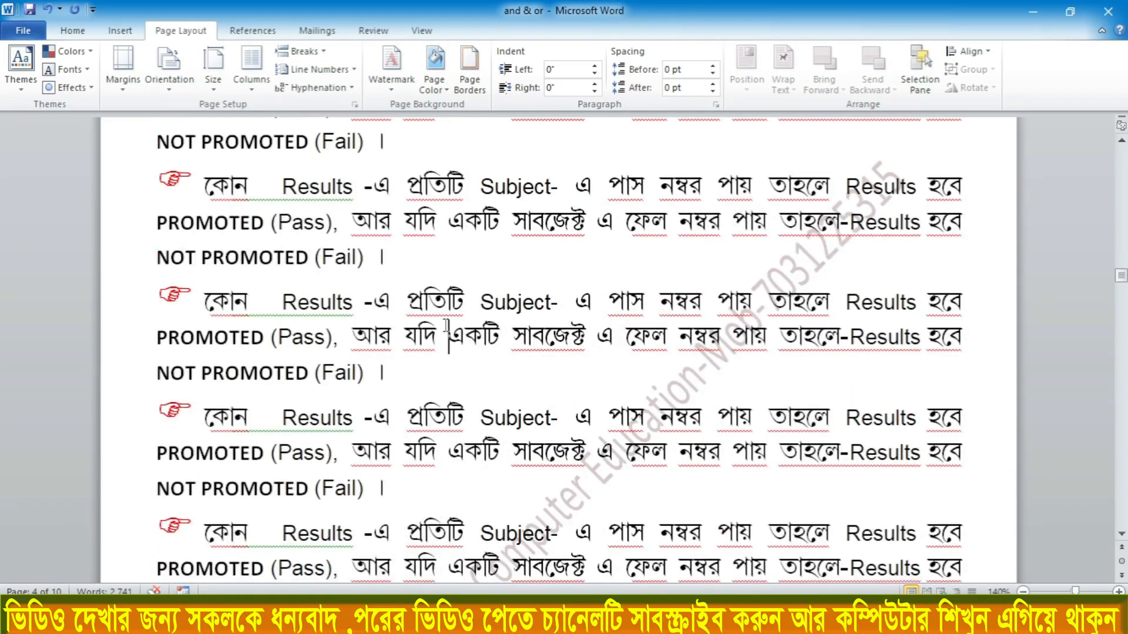
pyautogui.scroll(2, 446, 327)
pyautogui.scroll(5, 446, 327)
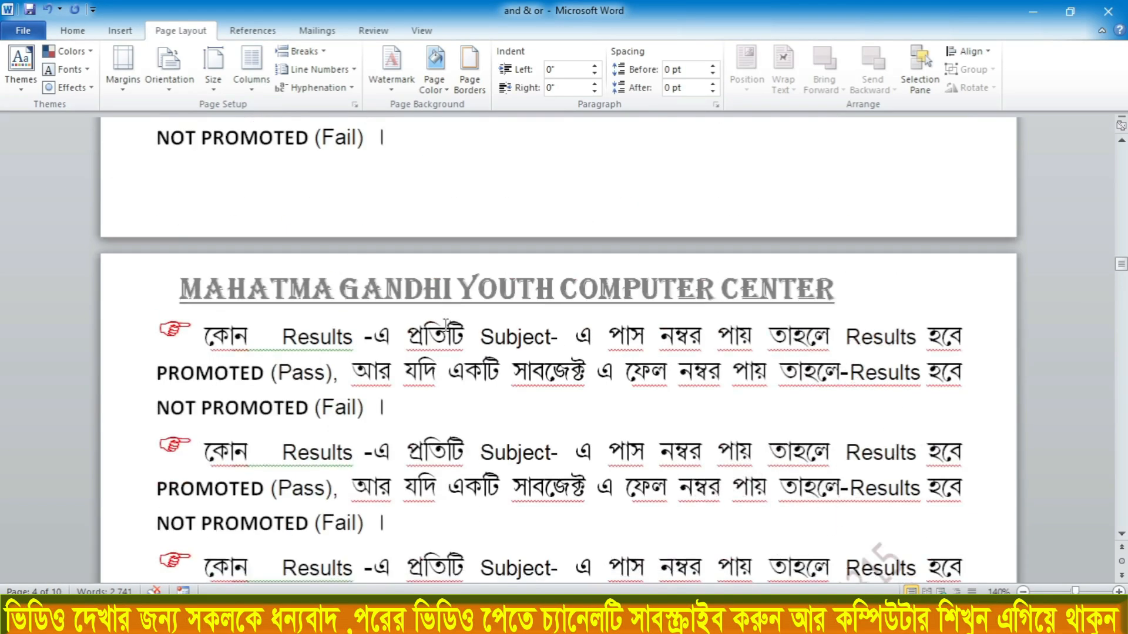
pyautogui.scroll(-5, 461, 288)
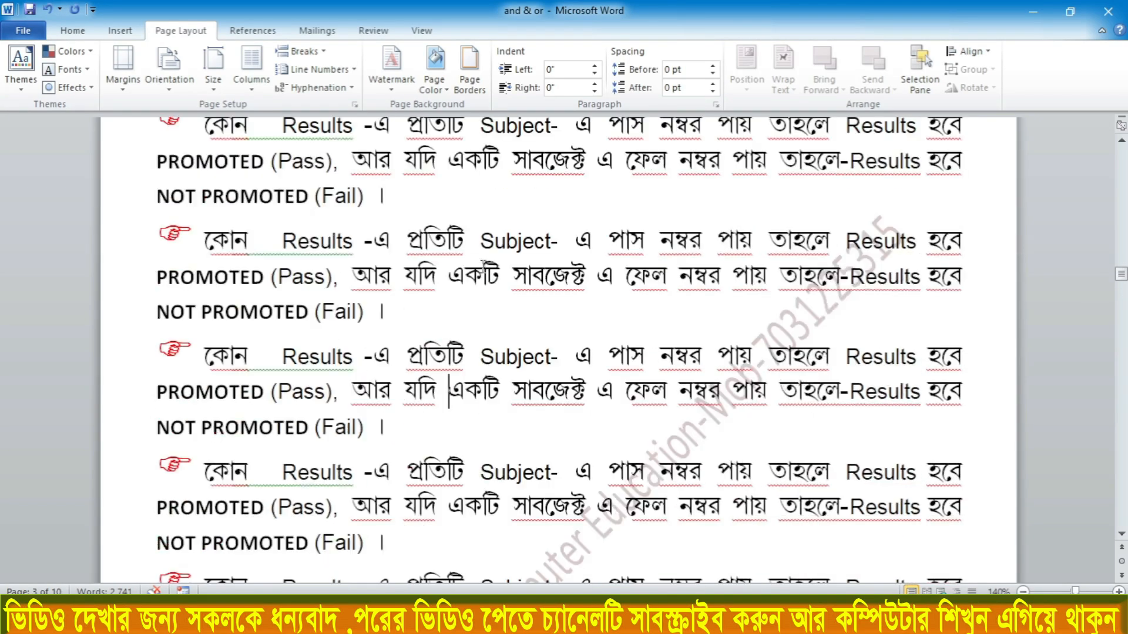
pyautogui.scroll(-10, 462, 290)
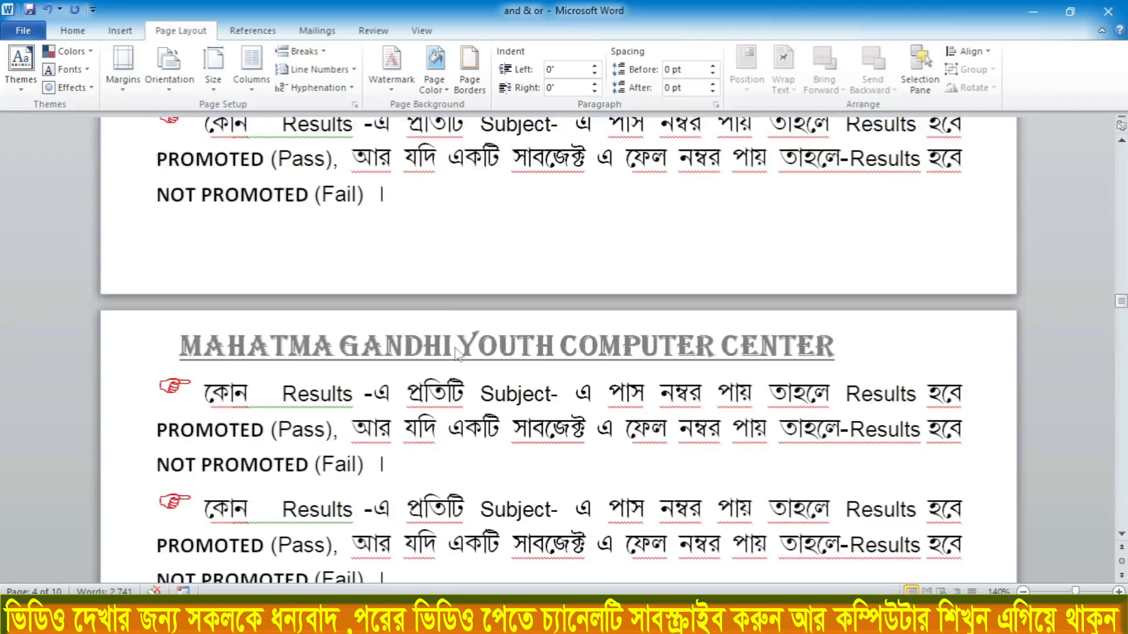
pyautogui.scroll(1, 456, 348)
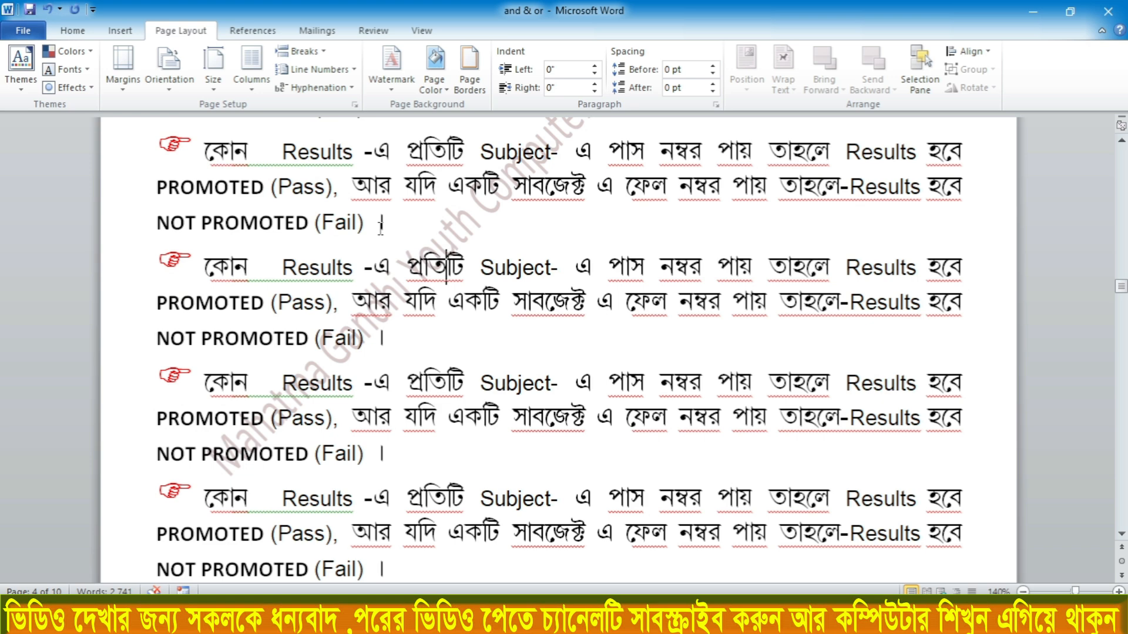
# Reopen the print settings and limit printing to the current page
pyautogui.hotkey('ctrl', 'p')
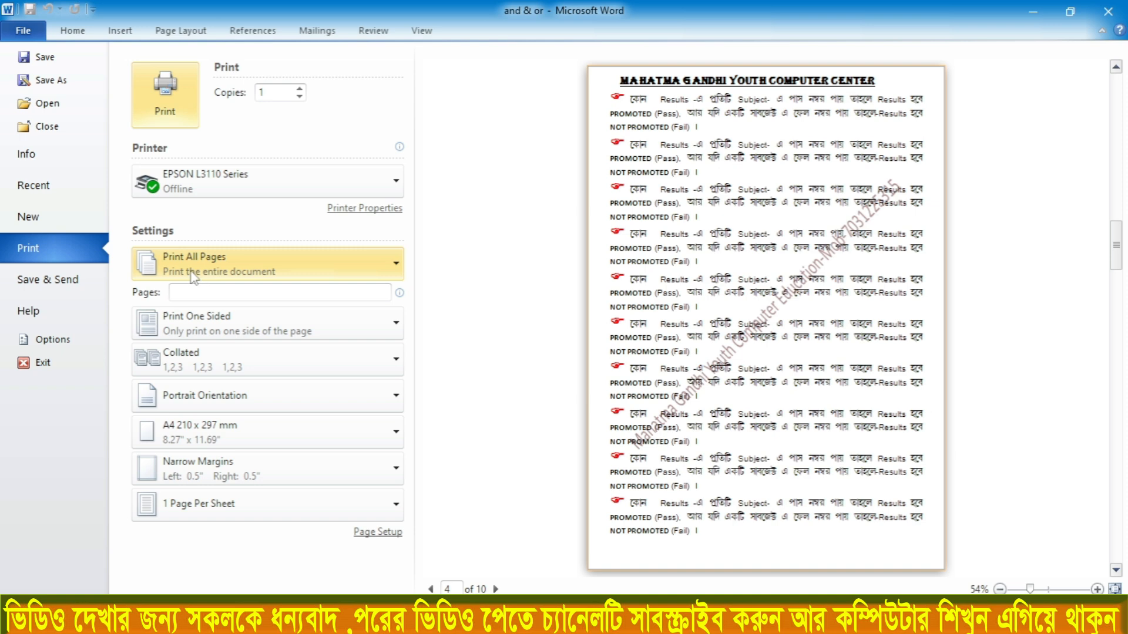
pyautogui.click(224, 258)
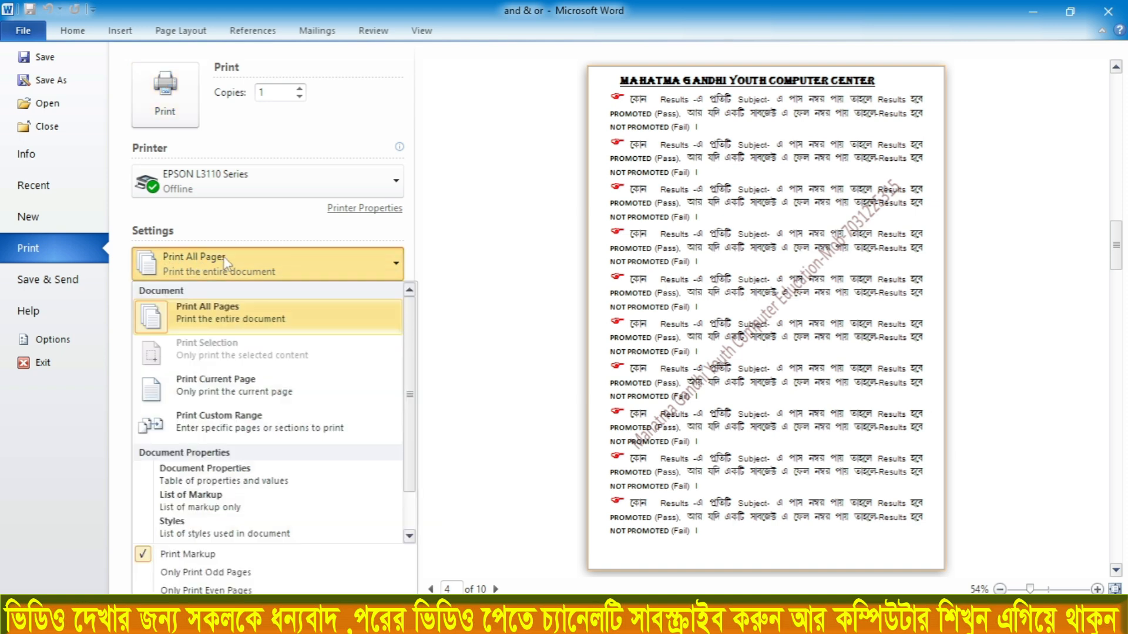
pyautogui.click(216, 392)
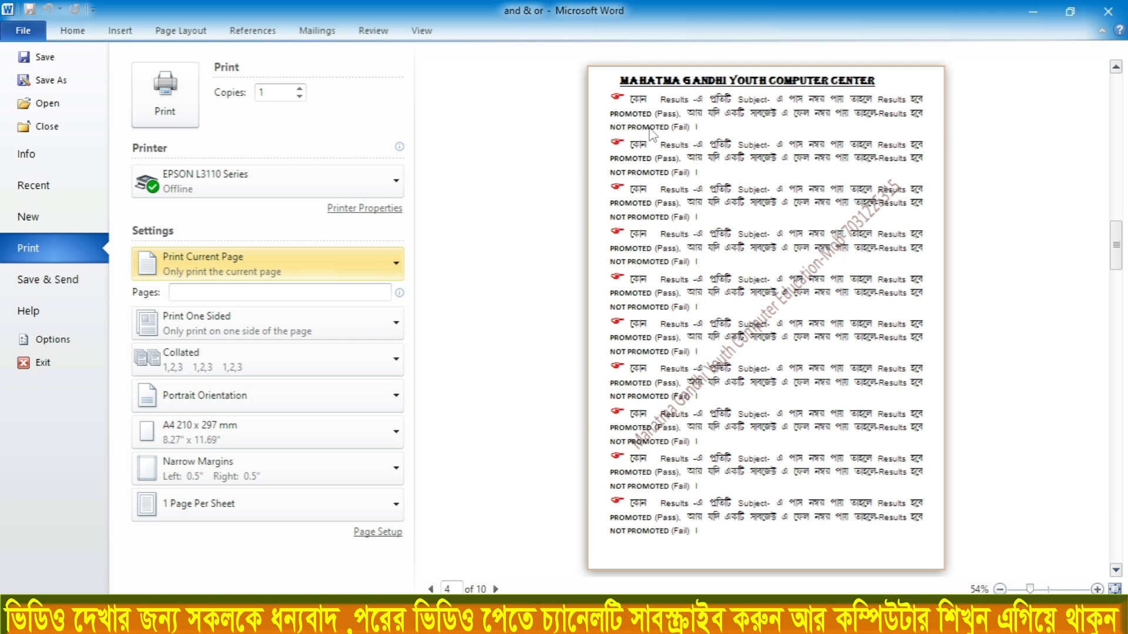
# Change the print range to Print Custom Range
pyautogui.click(219, 265)
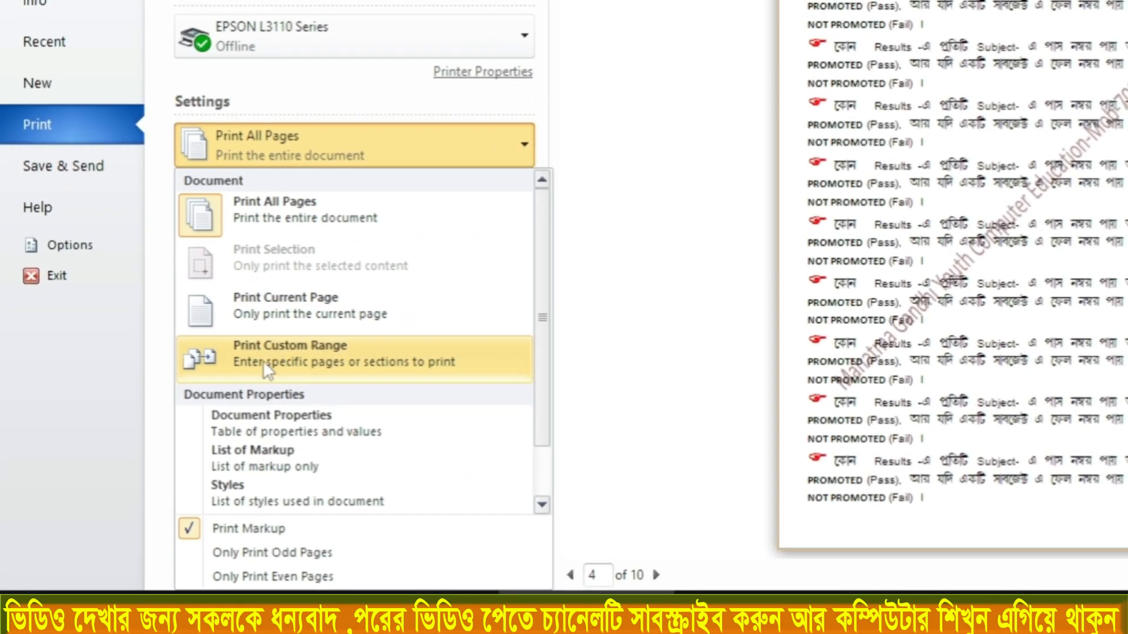
pyautogui.click(293, 367)
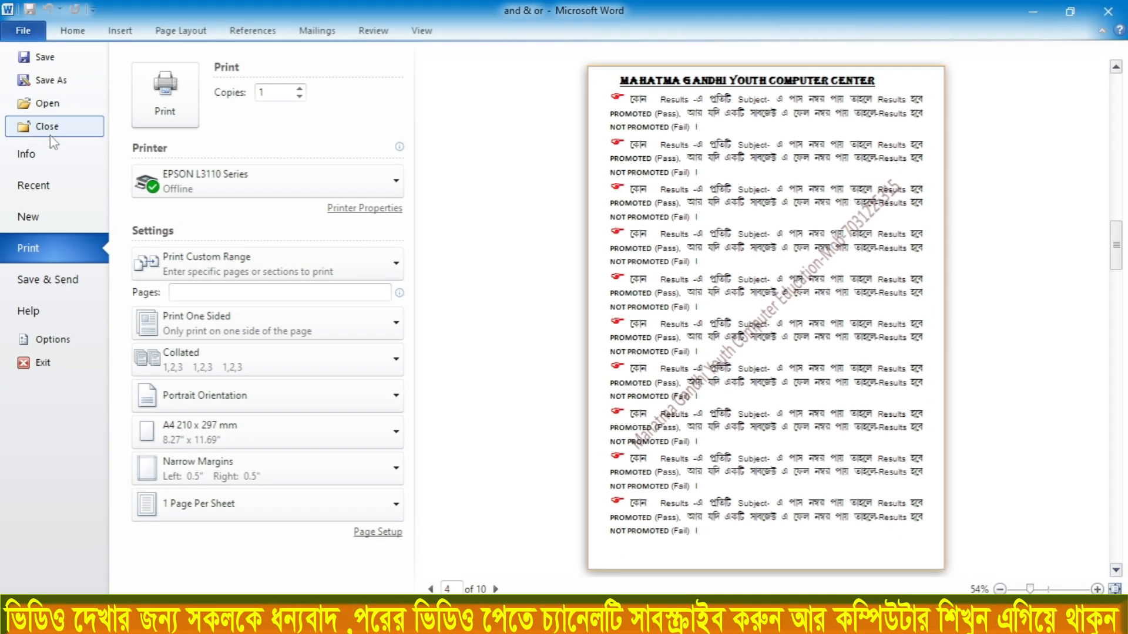
# Return to the document without closing it and place the text cursor in the first paragraph of page 3
pyautogui.click(50, 136)
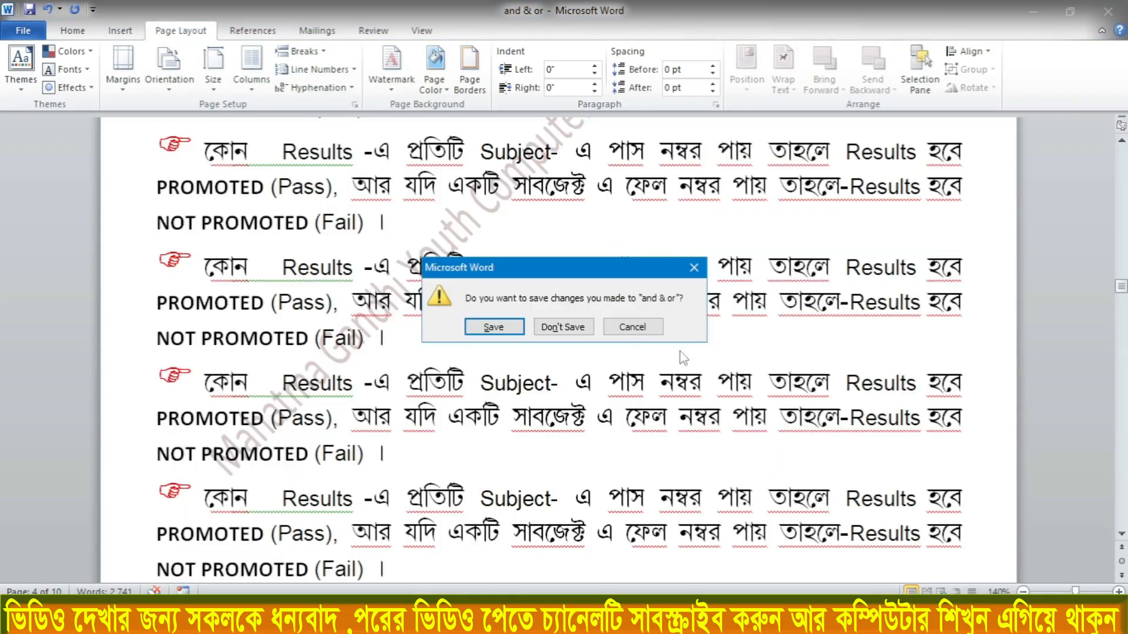
pyautogui.click(626, 326)
pyautogui.scroll(-3, 522, 235)
pyautogui.scroll(5, 522, 233)
pyautogui.scroll(10, 521, 232)
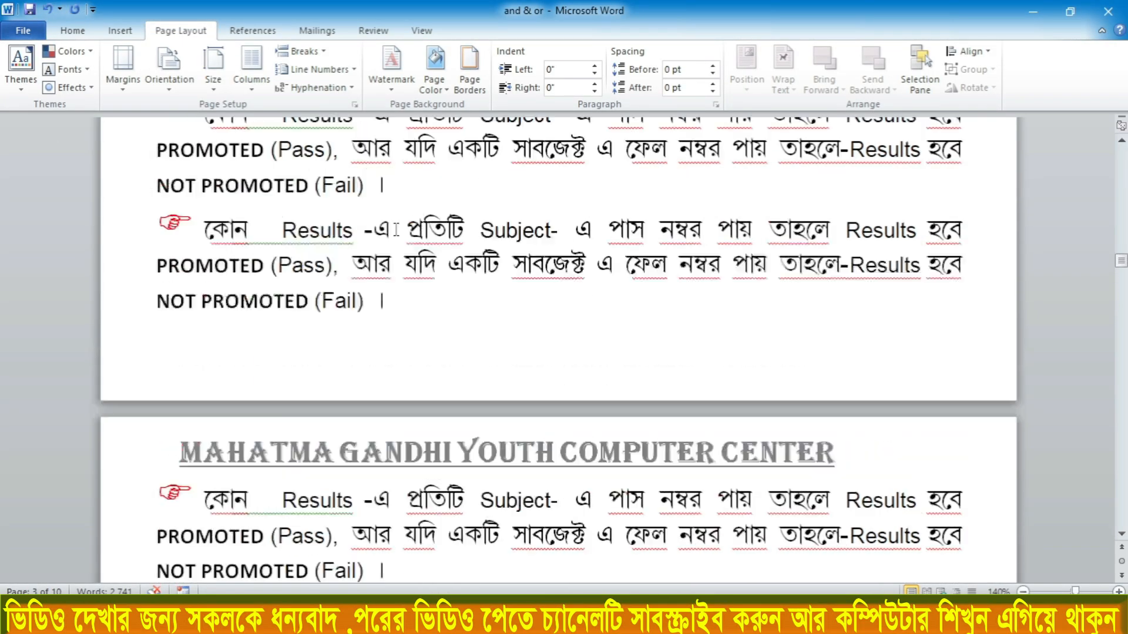
pyautogui.scroll(5, 395, 228)
pyautogui.scroll(-5, 396, 228)
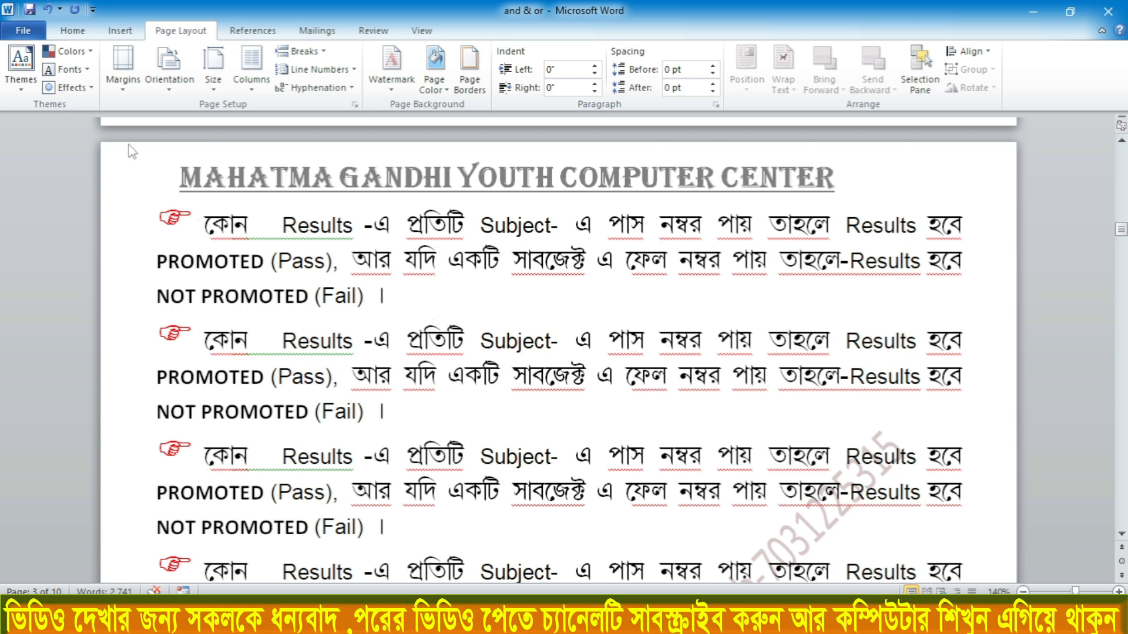
pyautogui.click(162, 205)
# Reopen the print settings and set the print range to Print Custom Range
pyautogui.hotkey('ctrl', 'p')
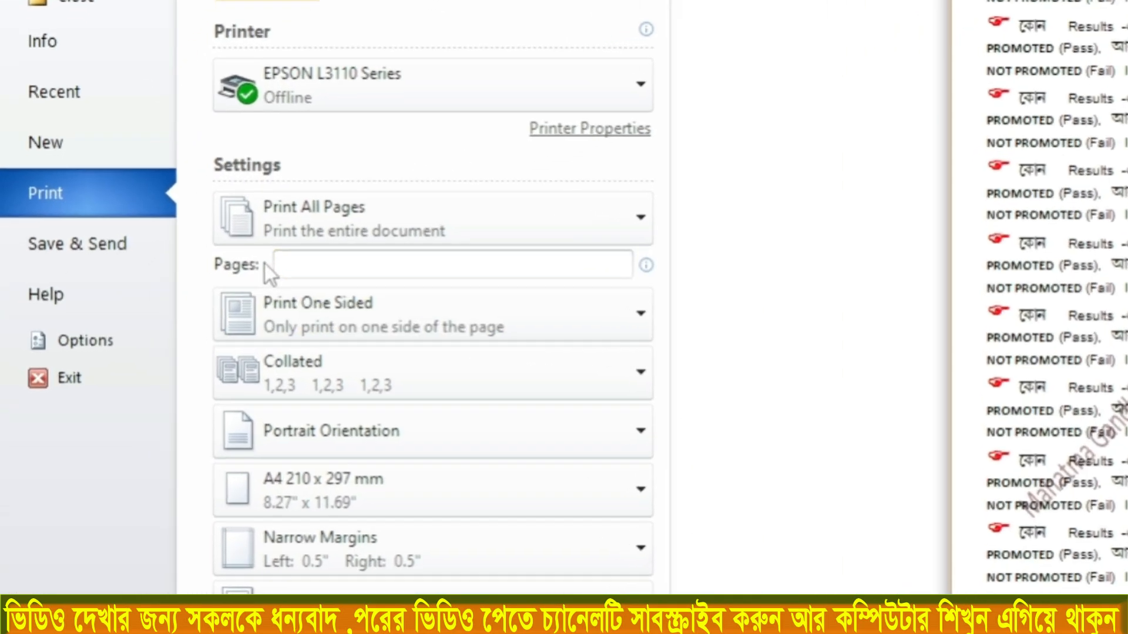
pyautogui.click(265, 222)
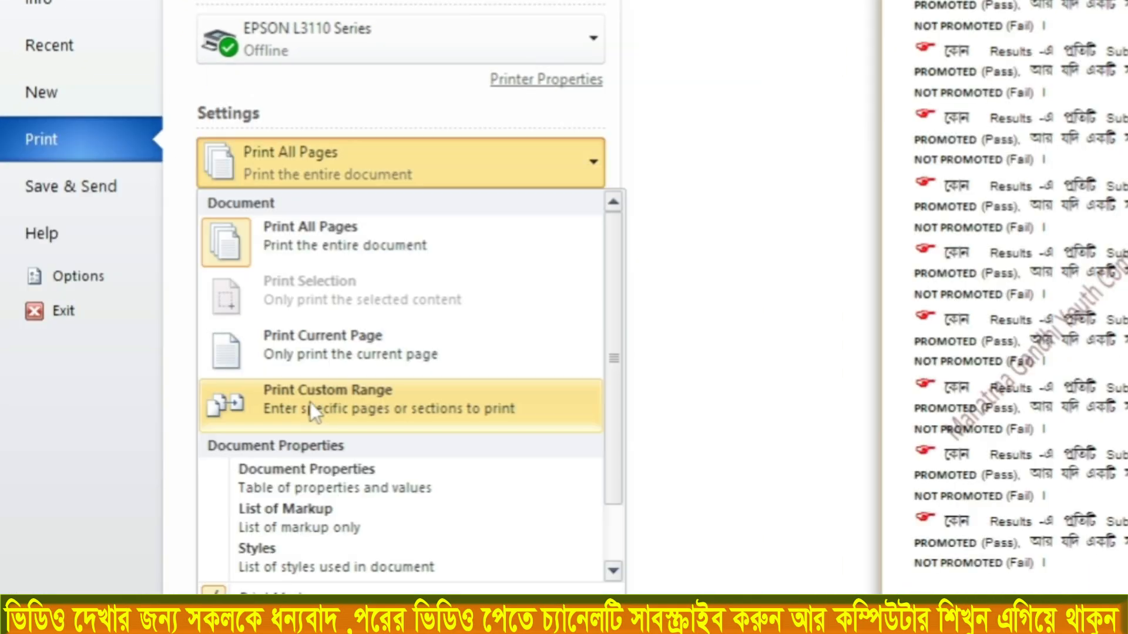
pyautogui.click(341, 402)
pyautogui.click(282, 209)
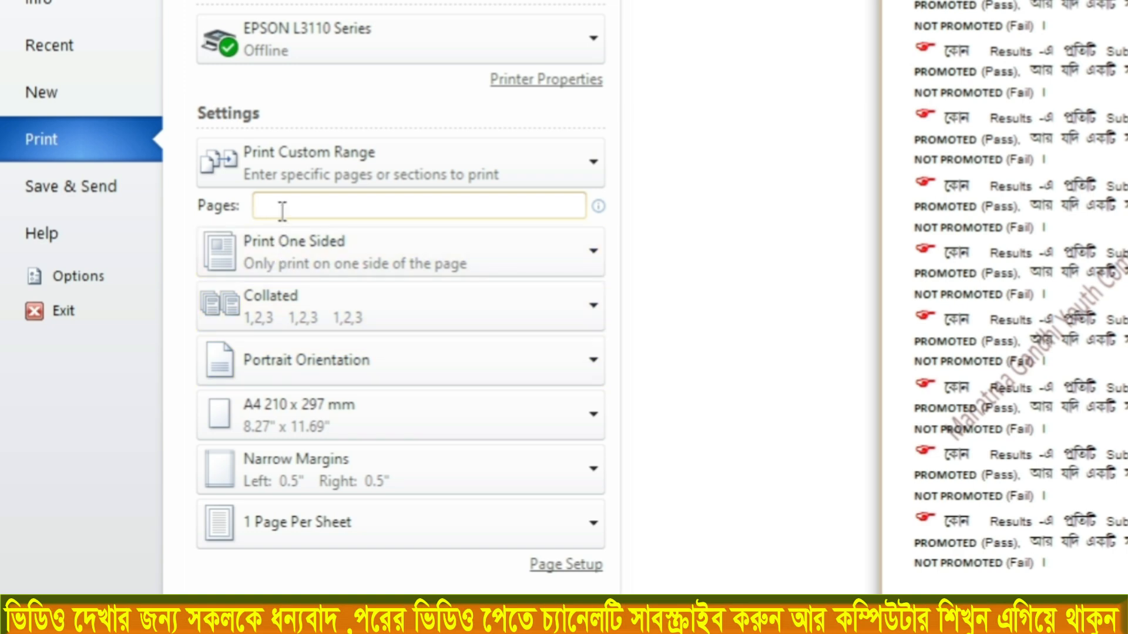
# Enter the individual pages 1,3,6,10 as the custom print range
pyautogui.write('1')
pyautogui.write(',3')
pyautogui.write(',')
pyautogui.write('6')
pyautogui.write(',10')
# Replace the custom page range with 1-5,9,10
pyautogui.press('BackSpace')
pyautogui.press('BackSpace')
pyautogui.press('BackSpace')
pyautogui.press('BackSpace')
pyautogui.press('BackSpace')
pyautogui.press('BackSpace')
pyautogui.press('BackSpace')
pyautogui.write('-5,9,10')
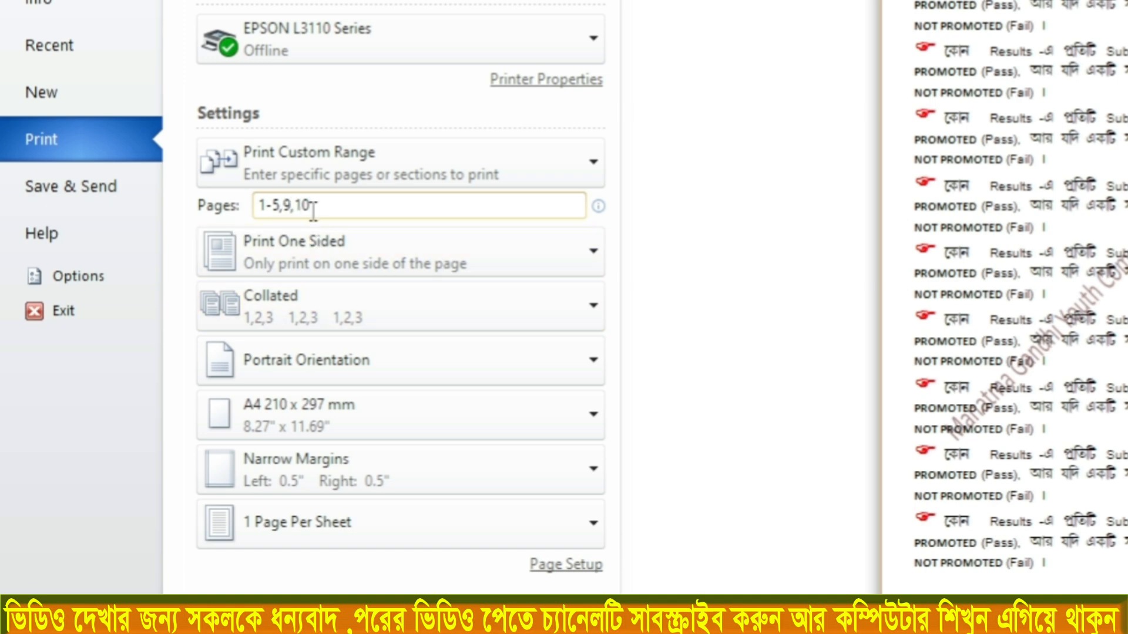
# Set printing to Manually Print on Both Sides, trying Print One Sided in between, and choose Collated copies
pyautogui.click(270, 258)
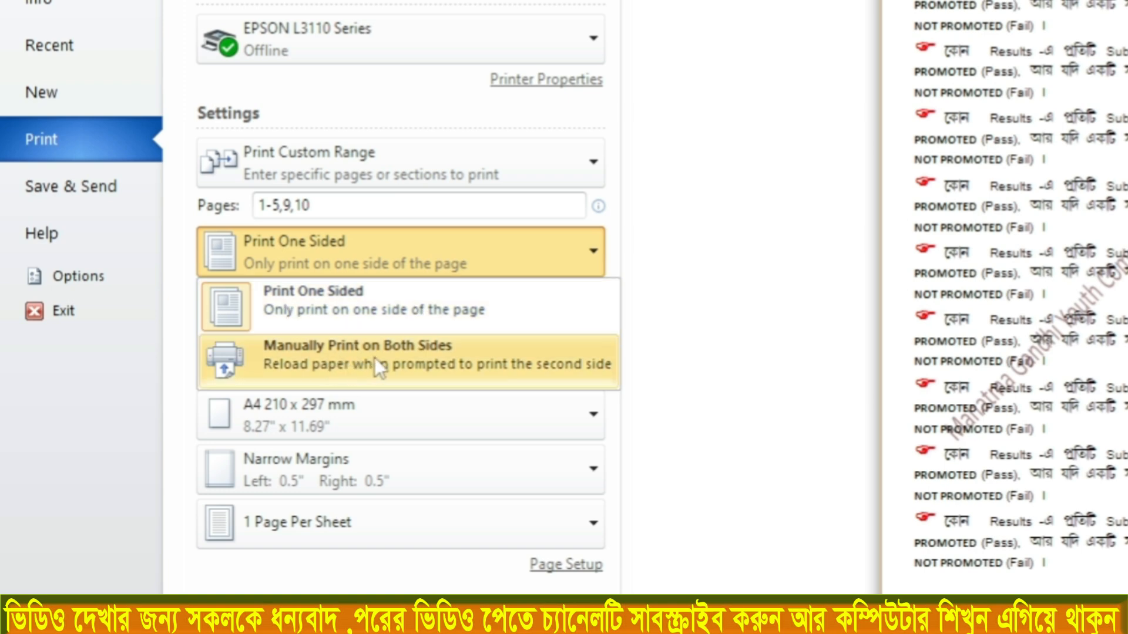
pyautogui.click(337, 356)
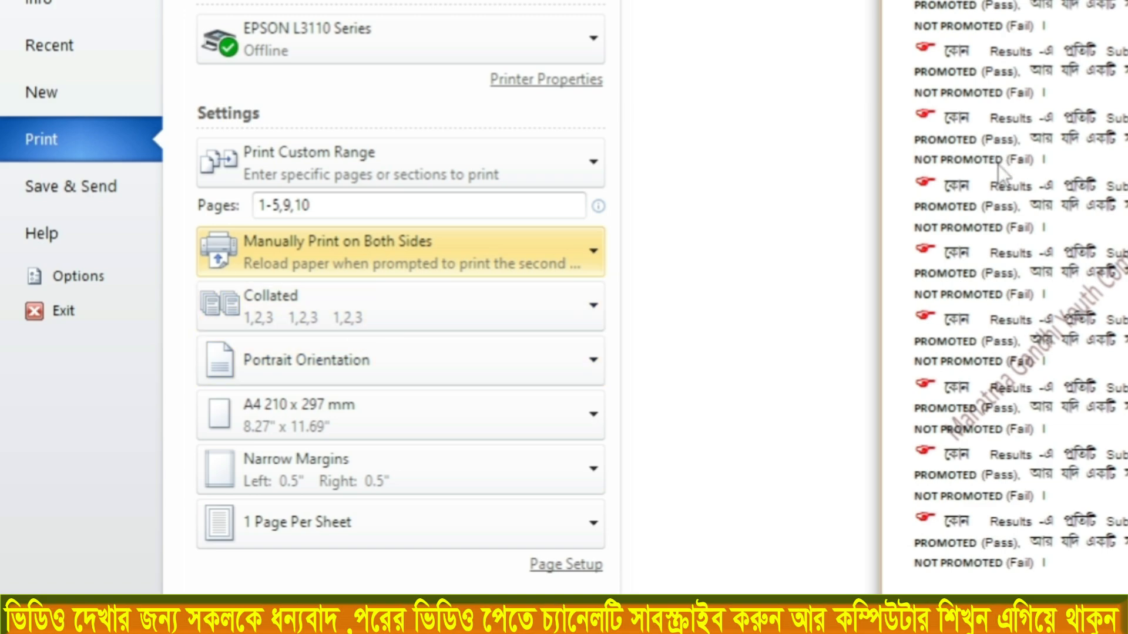
pyautogui.click(259, 231)
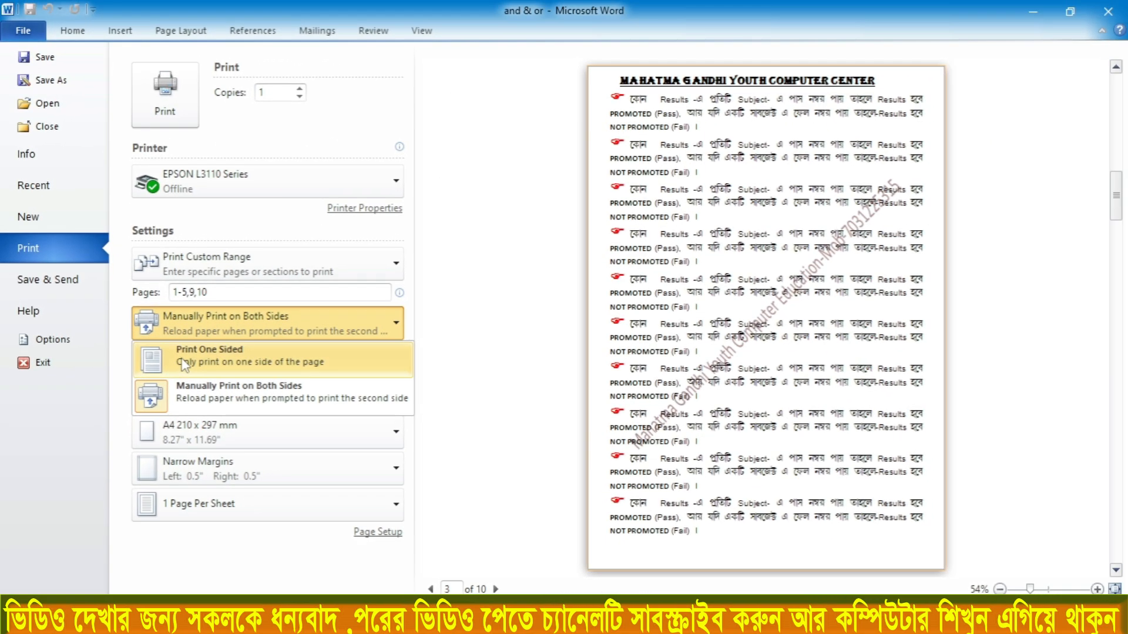
pyautogui.click(215, 335)
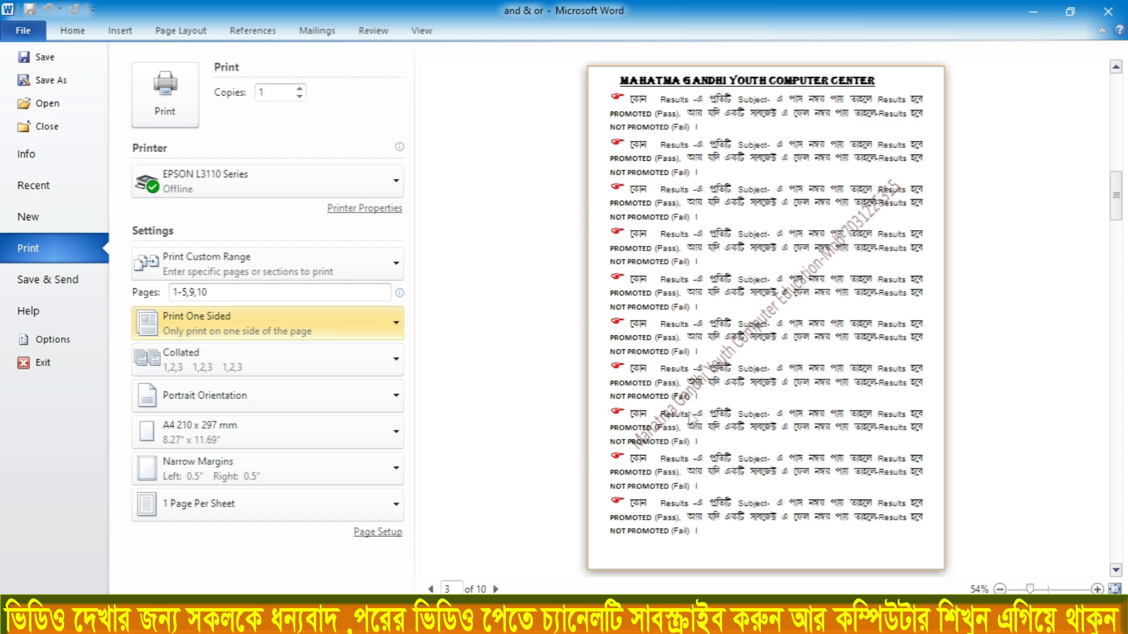
pyautogui.click(297, 329)
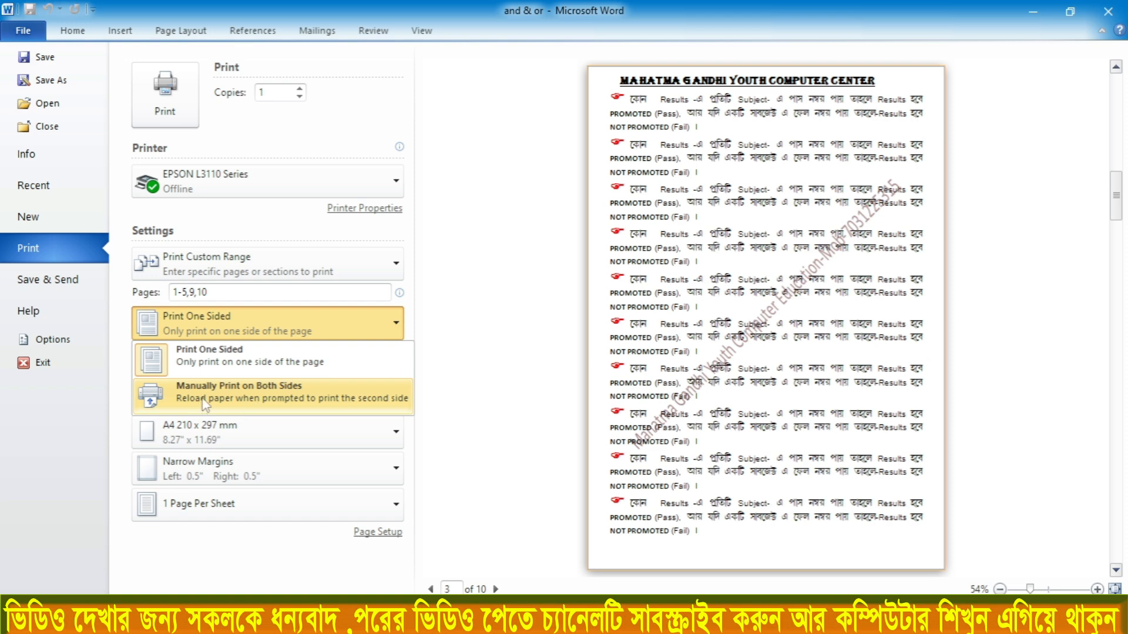
pyautogui.click(308, 401)
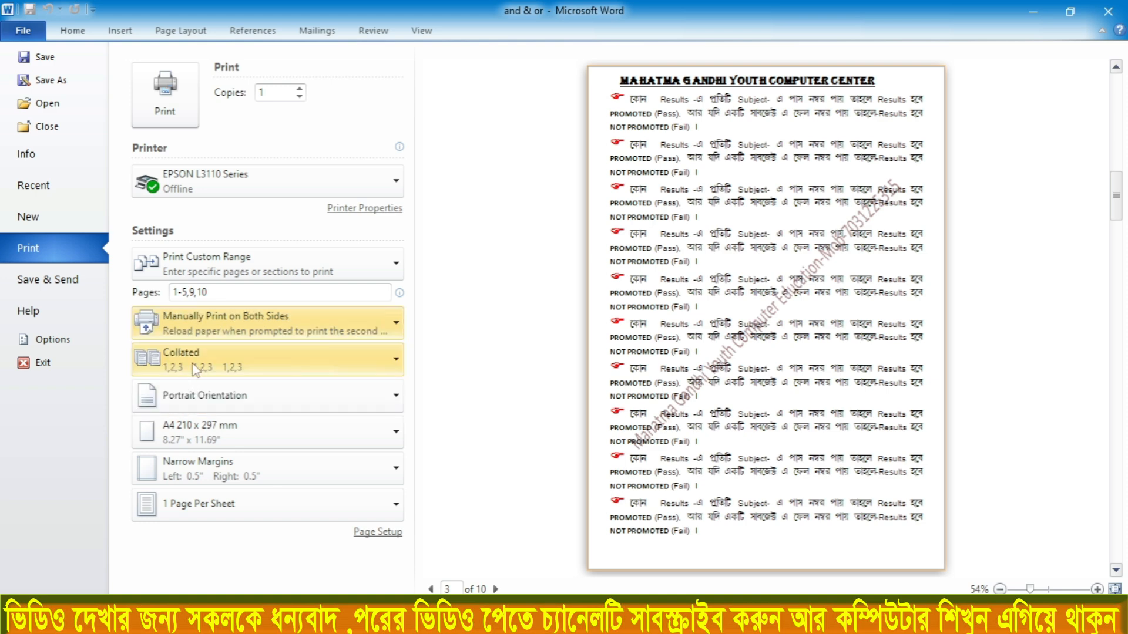
pyautogui.click(216, 368)
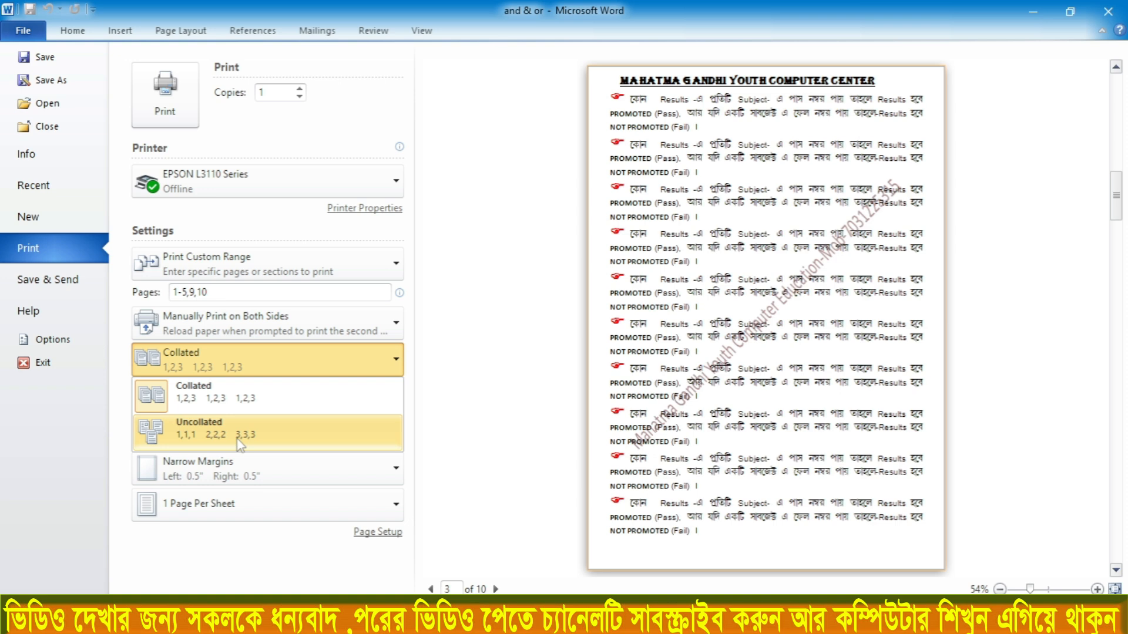
pyautogui.click(177, 406)
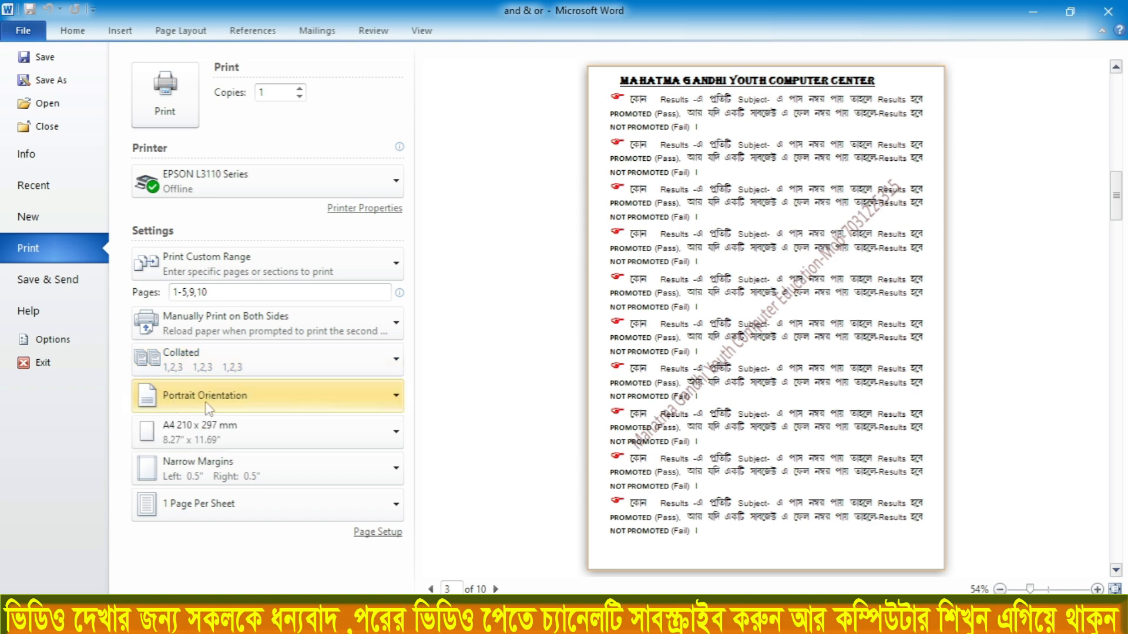
# Return to the document without closing it and change its page orientation to landscape
pyautogui.click(207, 408)
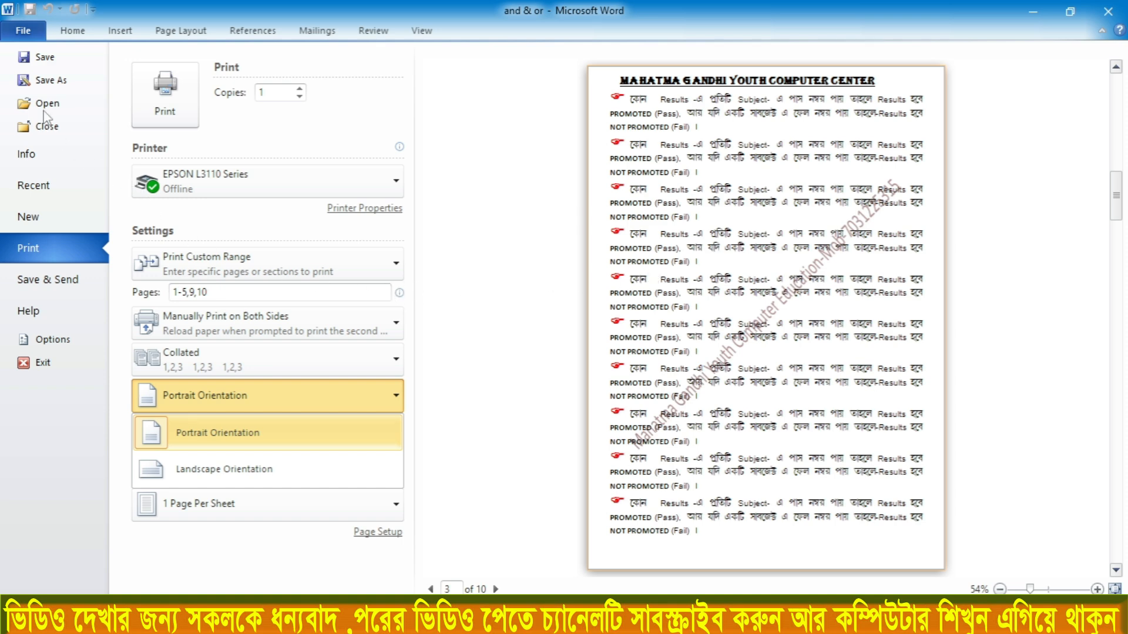
pyautogui.click(56, 129)
pyautogui.click(55, 129)
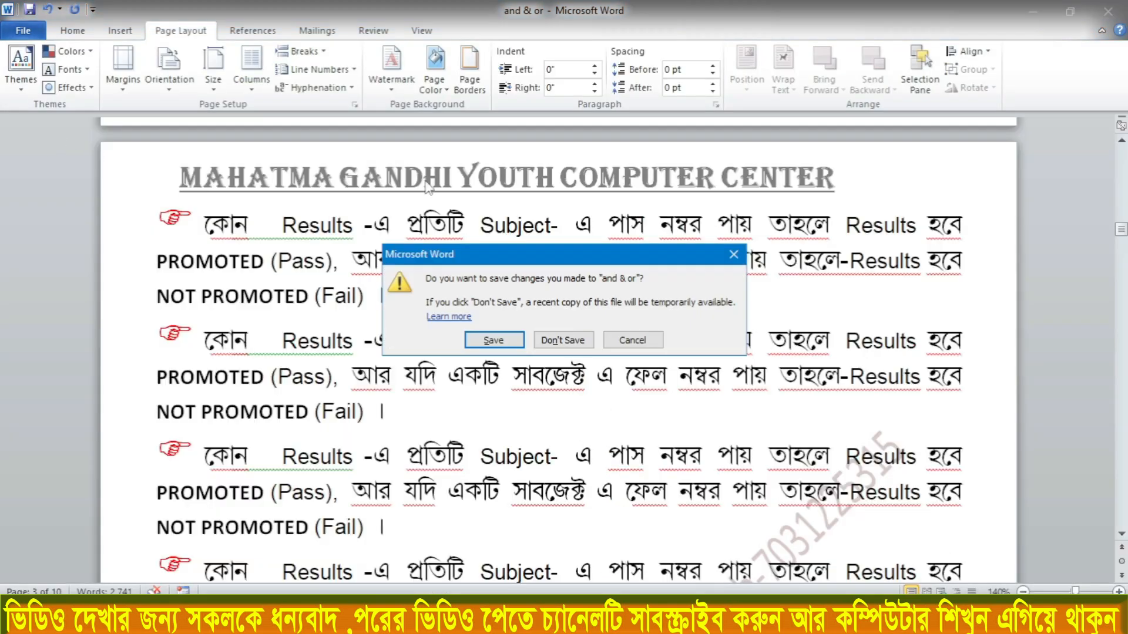
pyautogui.click(632, 341)
pyautogui.scroll(-5, 452, 292)
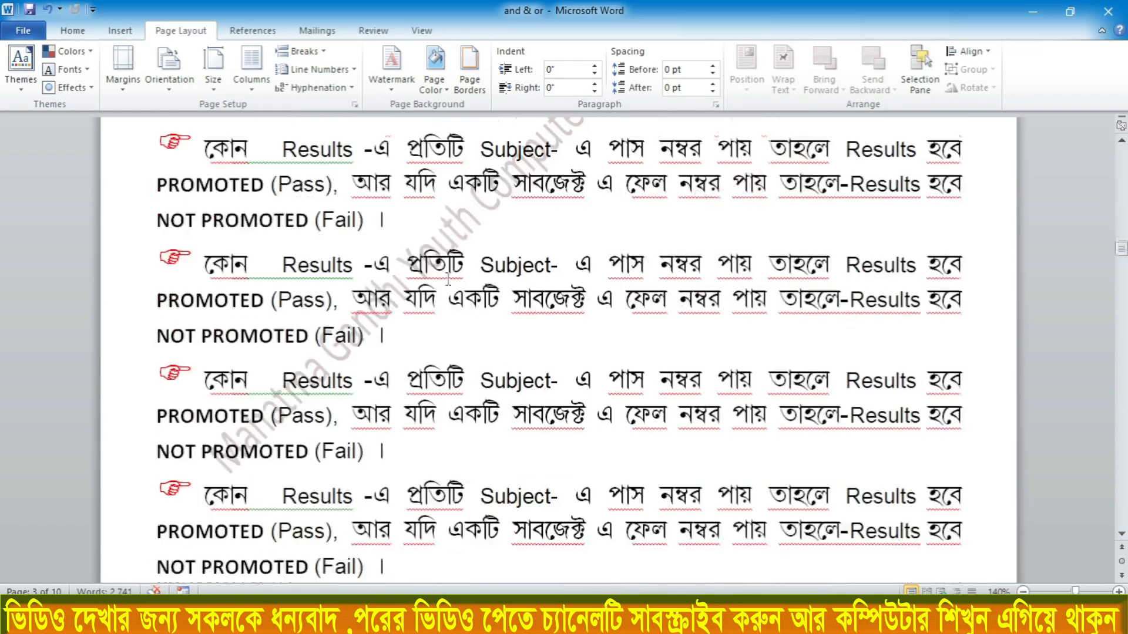
pyautogui.scroll(5, 448, 282)
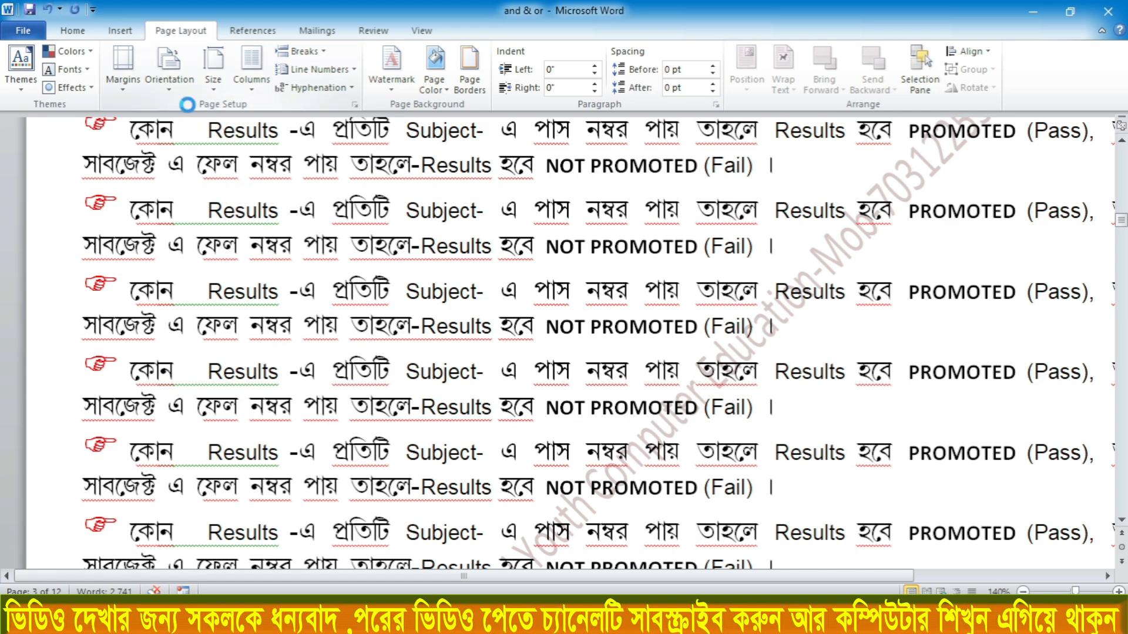
# Reopen the print settings and choose Landscape Orientation
pyautogui.hotkey('ctrl', 'p')
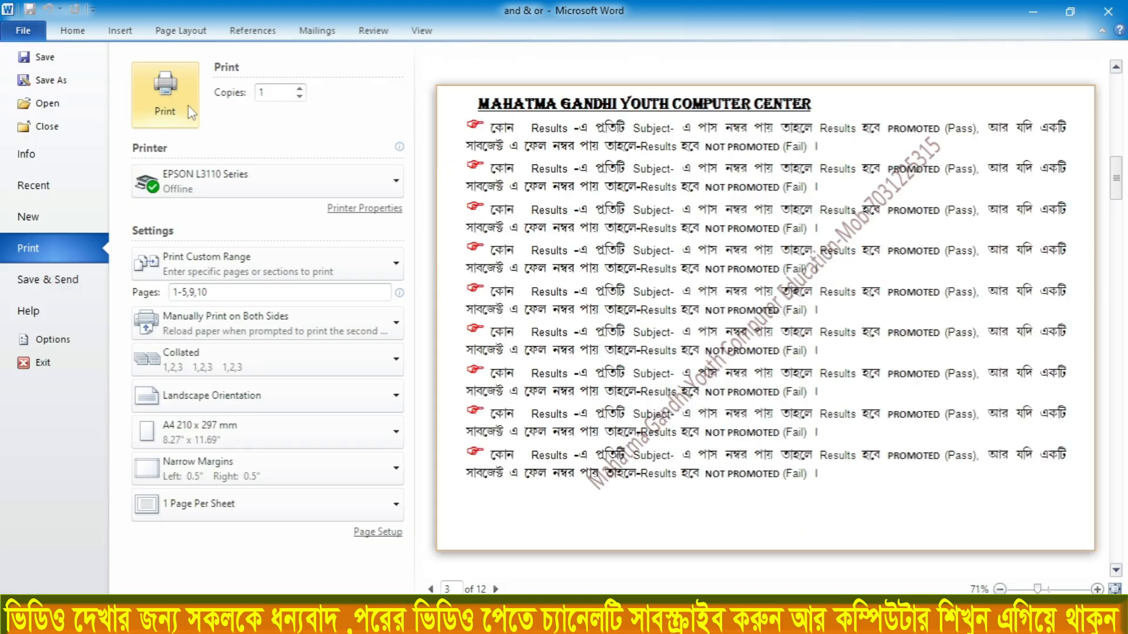
pyautogui.click(206, 406)
pyautogui.click(203, 476)
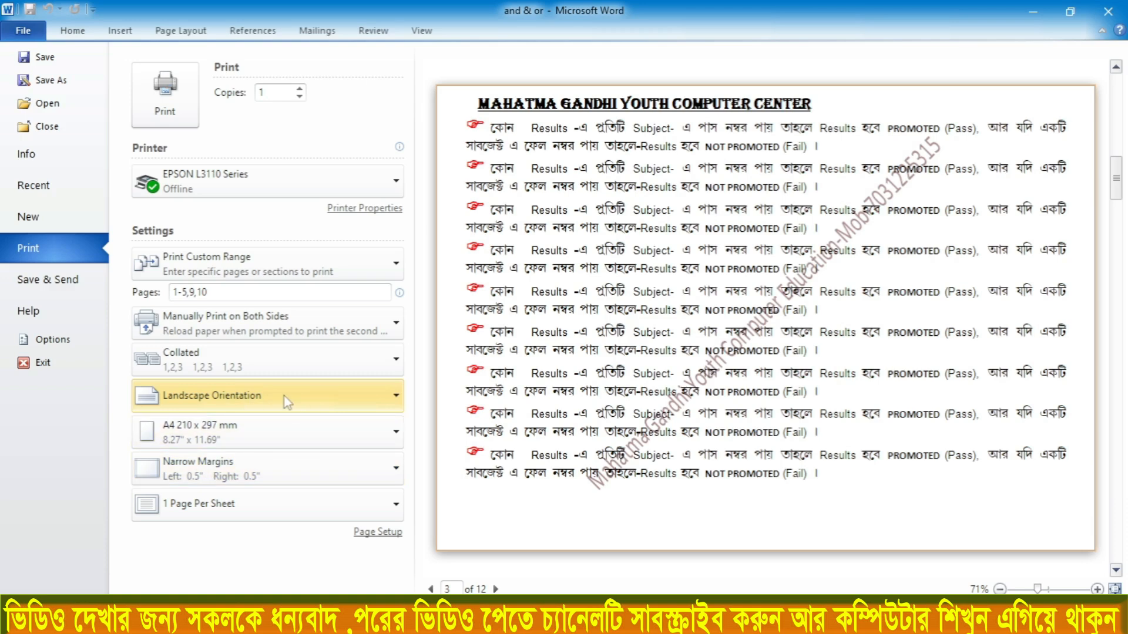
pyautogui.click(262, 400)
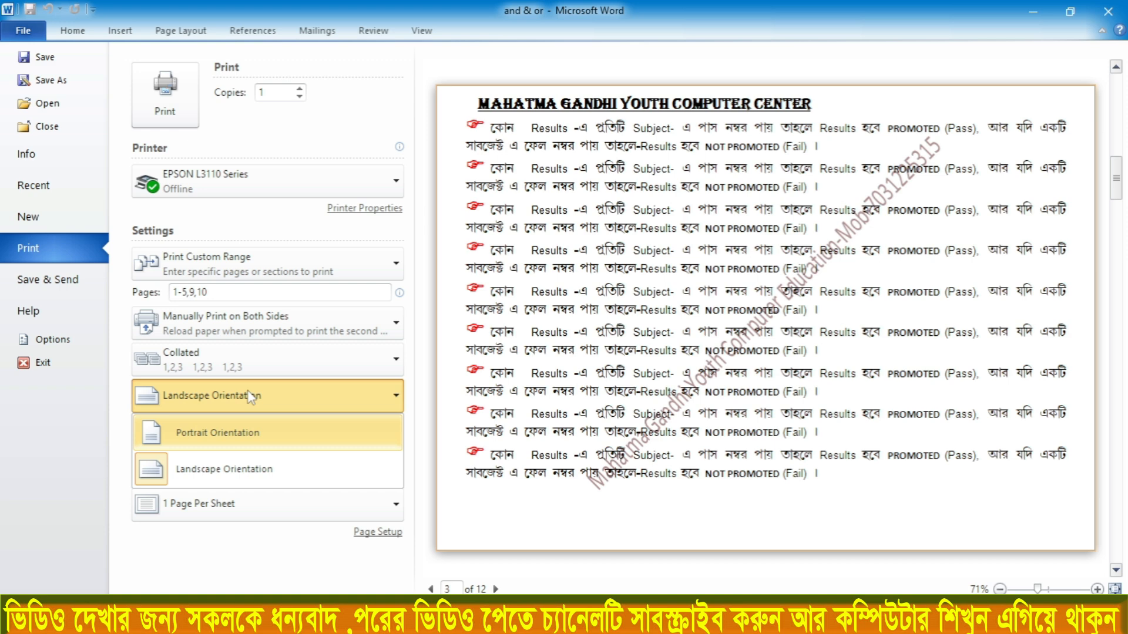
pyautogui.click(148, 393)
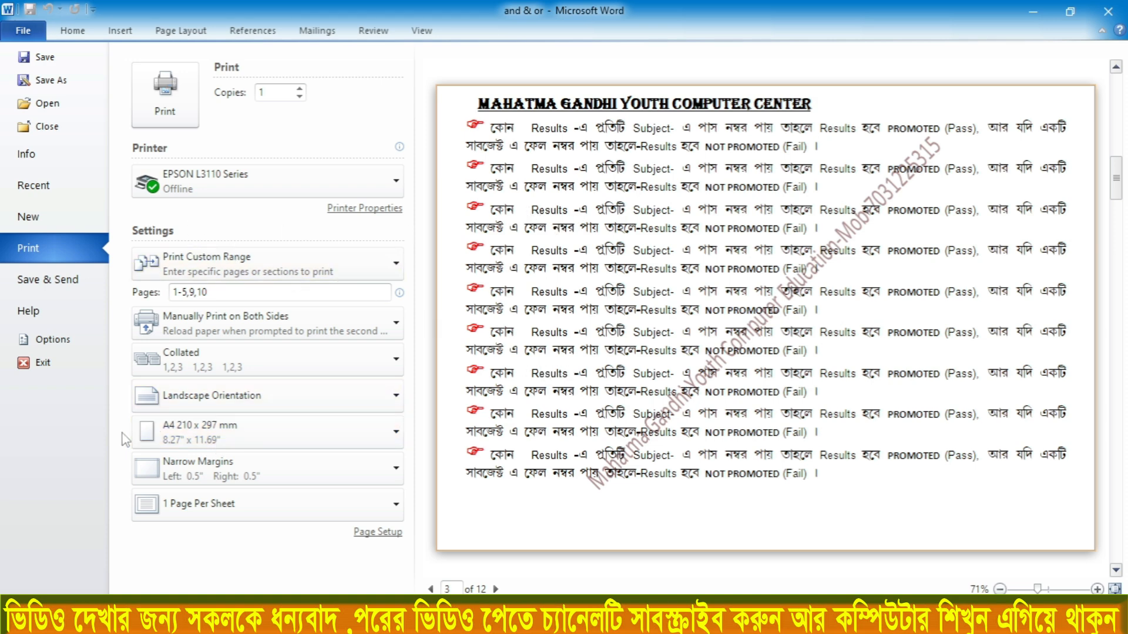
# Choose A4 210 x 297 mm as the paper size for printing
pyautogui.click(204, 436)
pyautogui.click(198, 441)
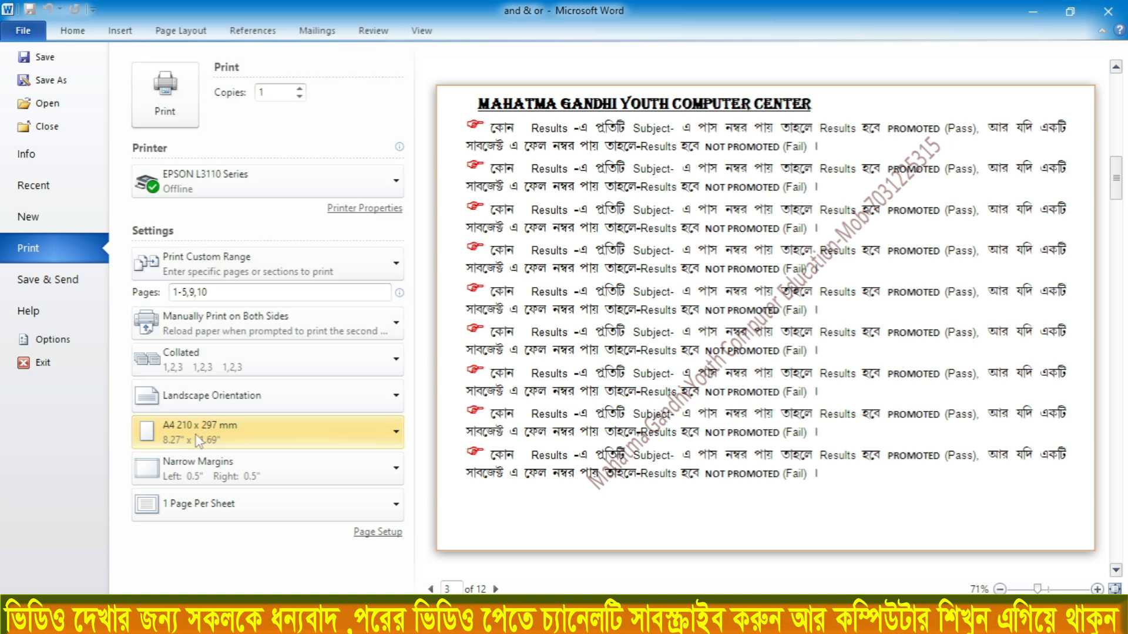
pyautogui.click(200, 438)
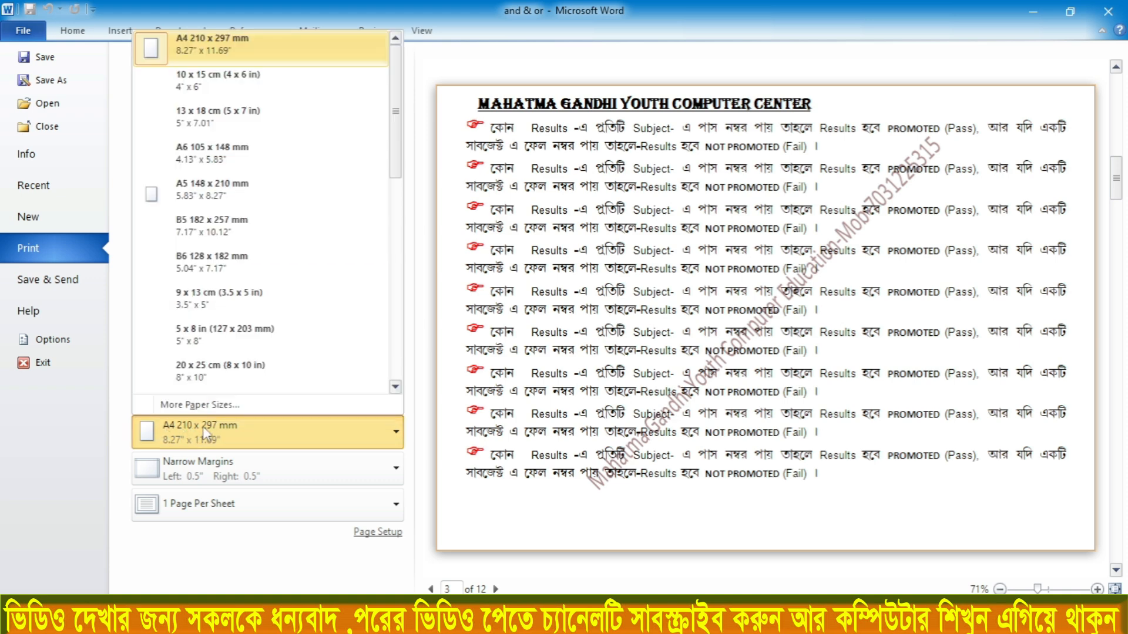
pyautogui.click(195, 58)
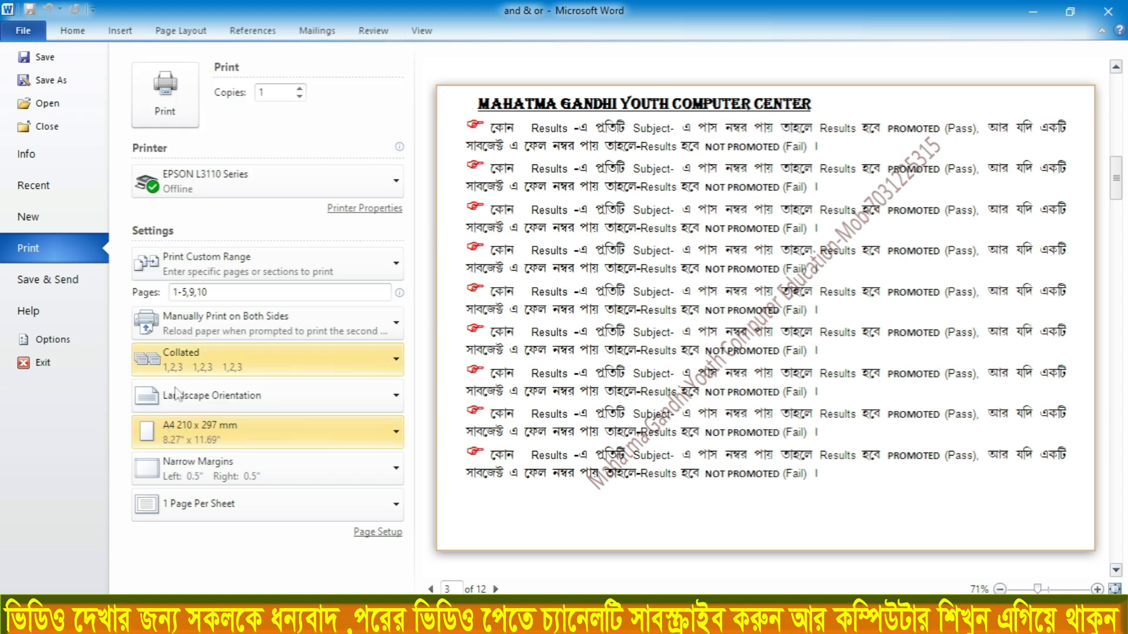
# Choose Narrow margins with 0.5" on all sides and check the available pages-per-sheet options
pyautogui.click(215, 479)
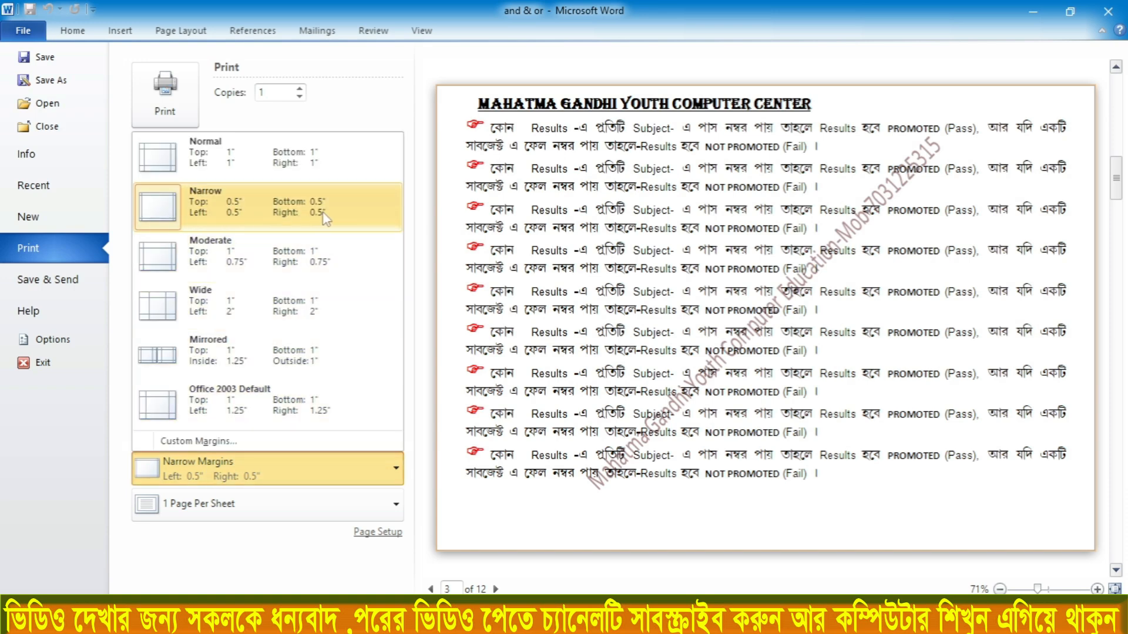
pyautogui.click(215, 216)
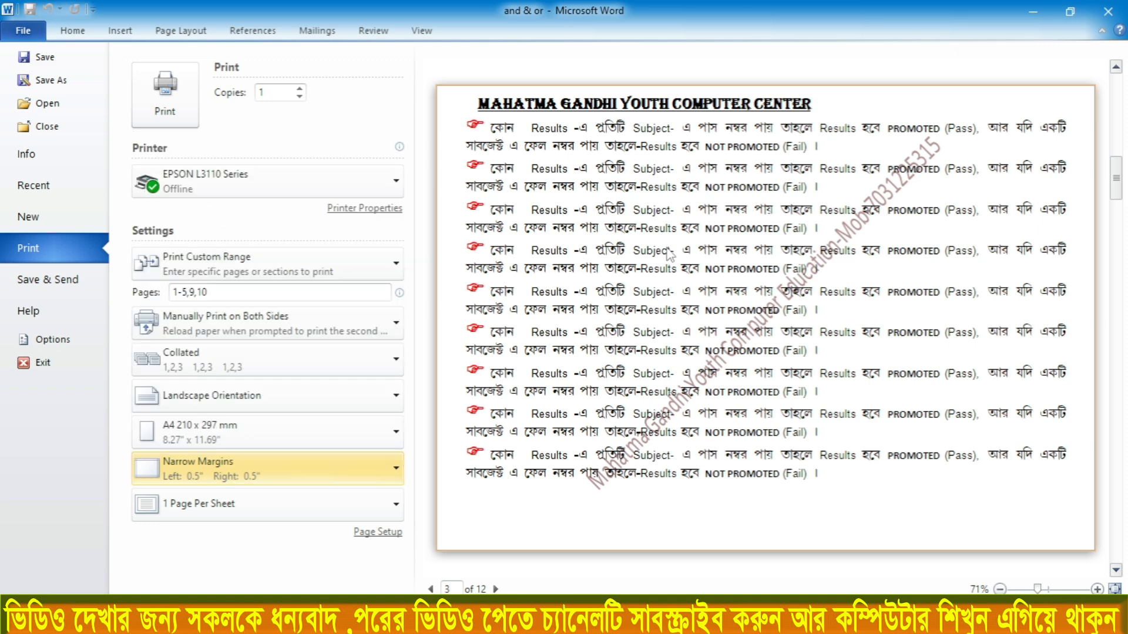
pyautogui.click(186, 514)
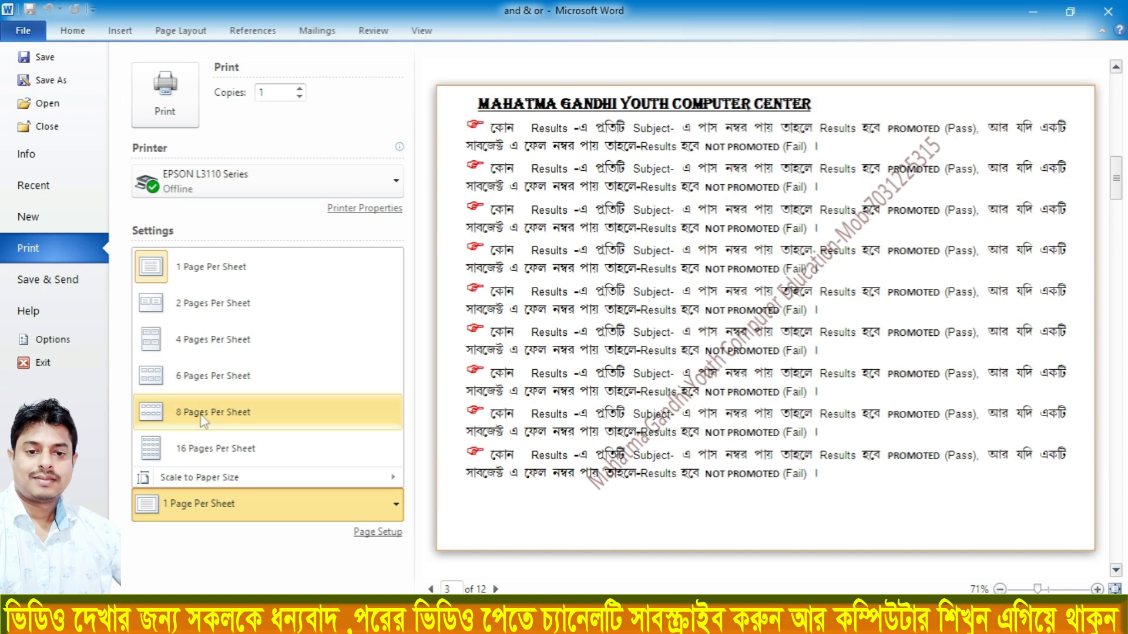
pyautogui.click(123, 394)
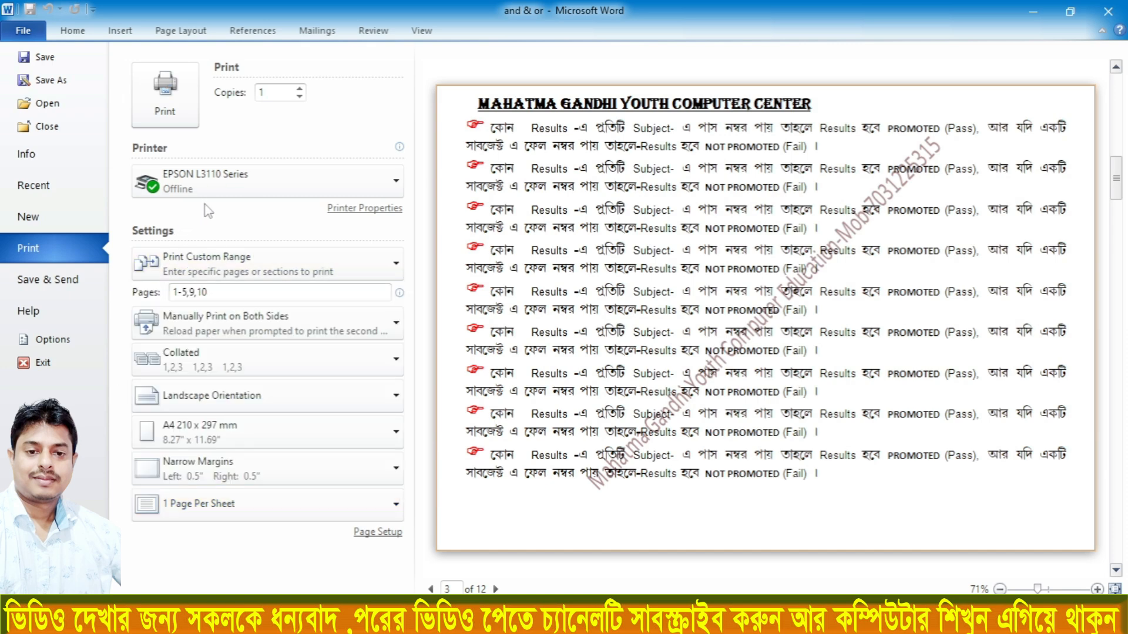
# Open the EPSON L3110 printer properties and check the available document sizes
pyautogui.click(364, 209)
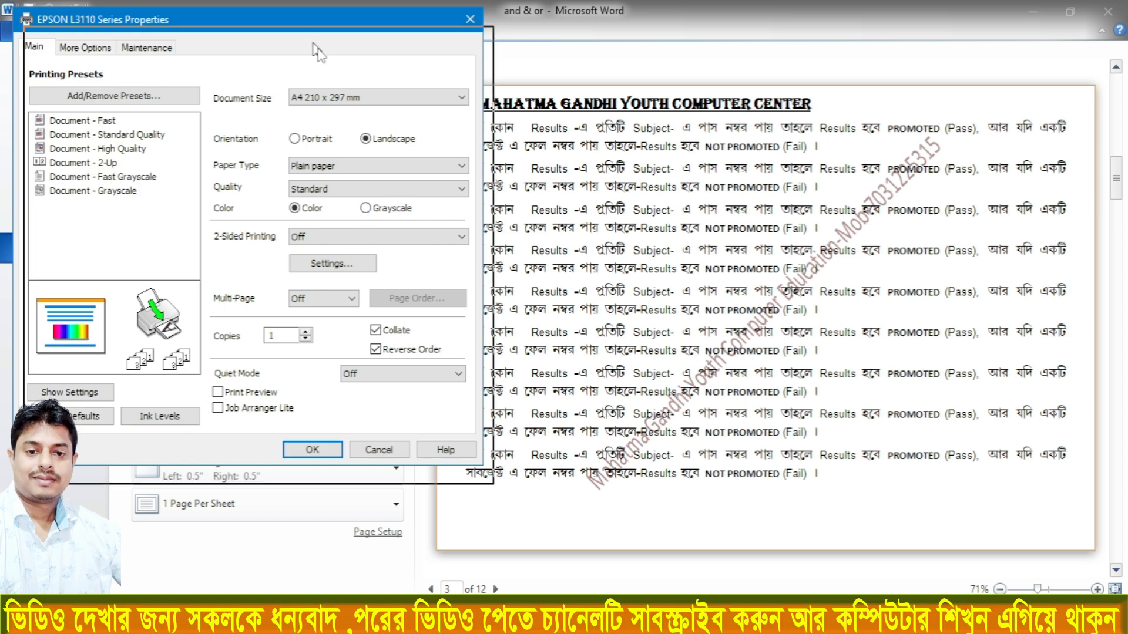
pyautogui.moveTo(383, 100); pyautogui.dragTo(378, 100)
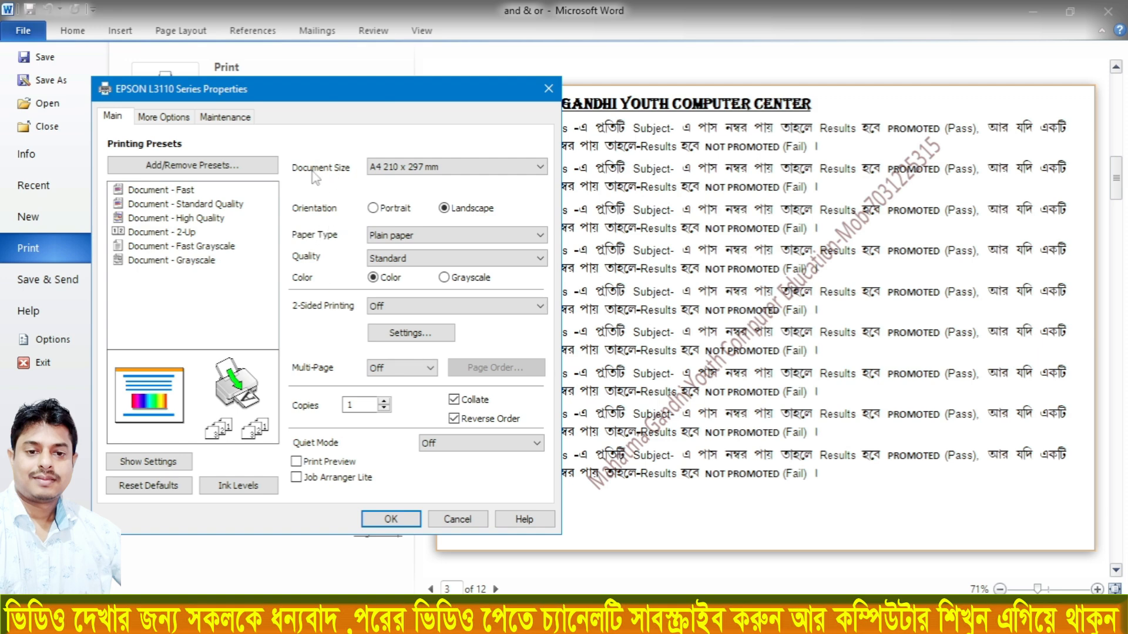
pyautogui.click(421, 171)
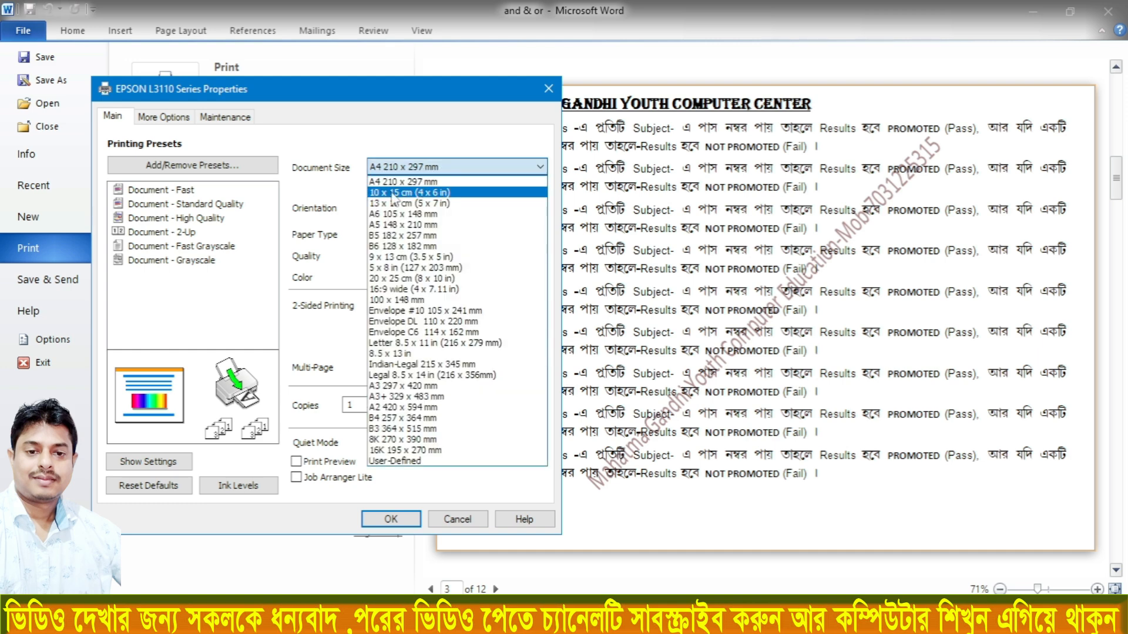
pyautogui.click(320, 186)
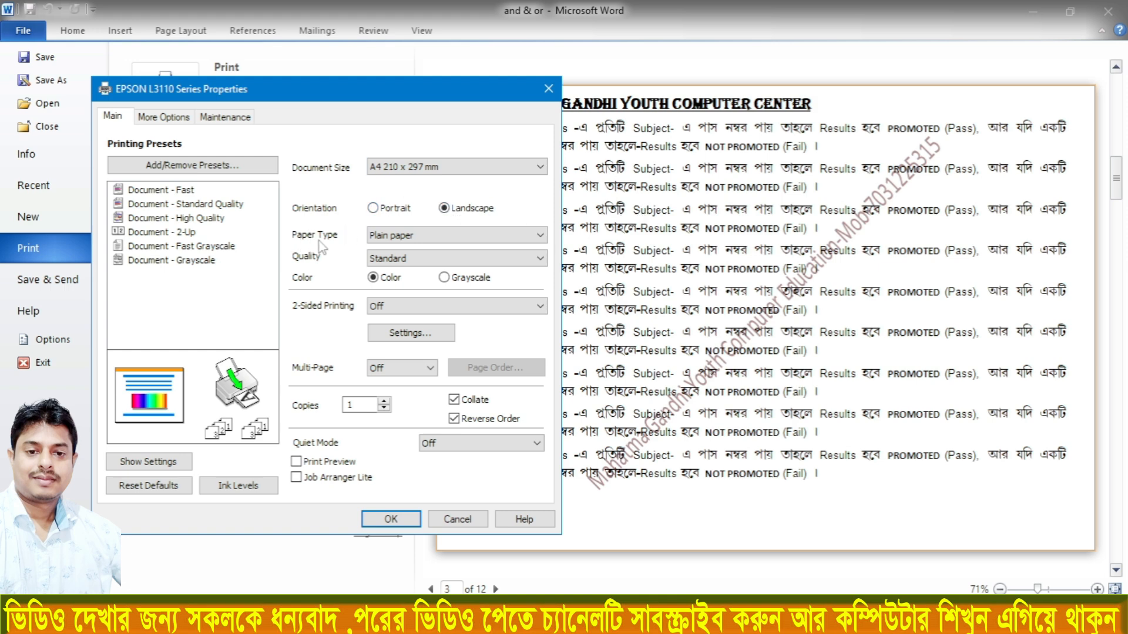
# Choose Plain paper as the paper type and Standard quality, and accept the printer properties
pyautogui.click(411, 236)
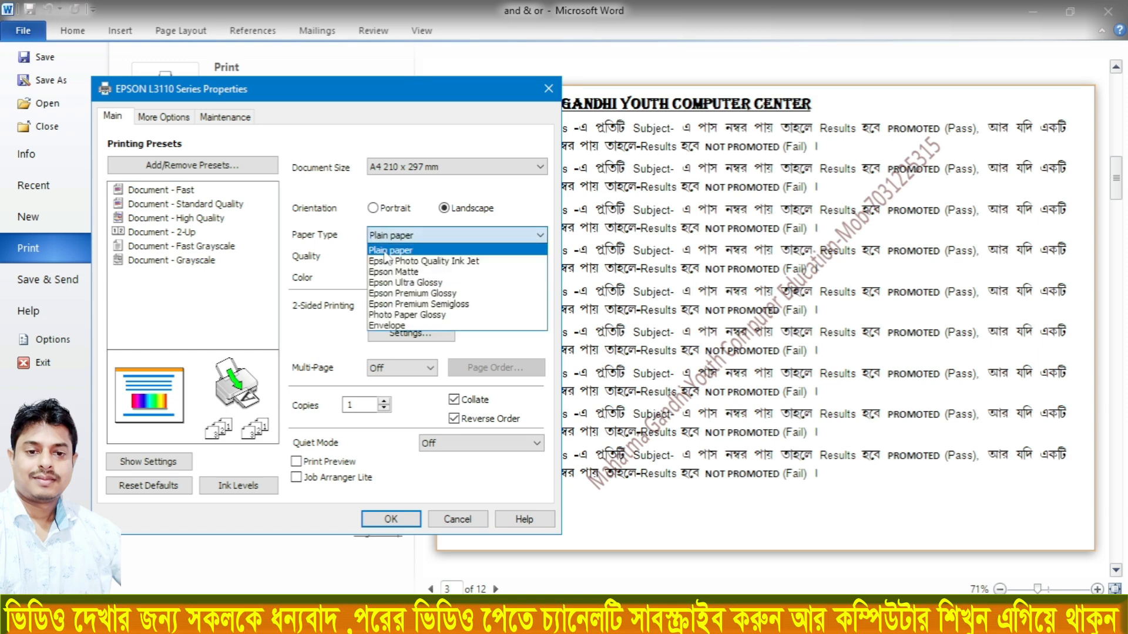
pyautogui.click(388, 250)
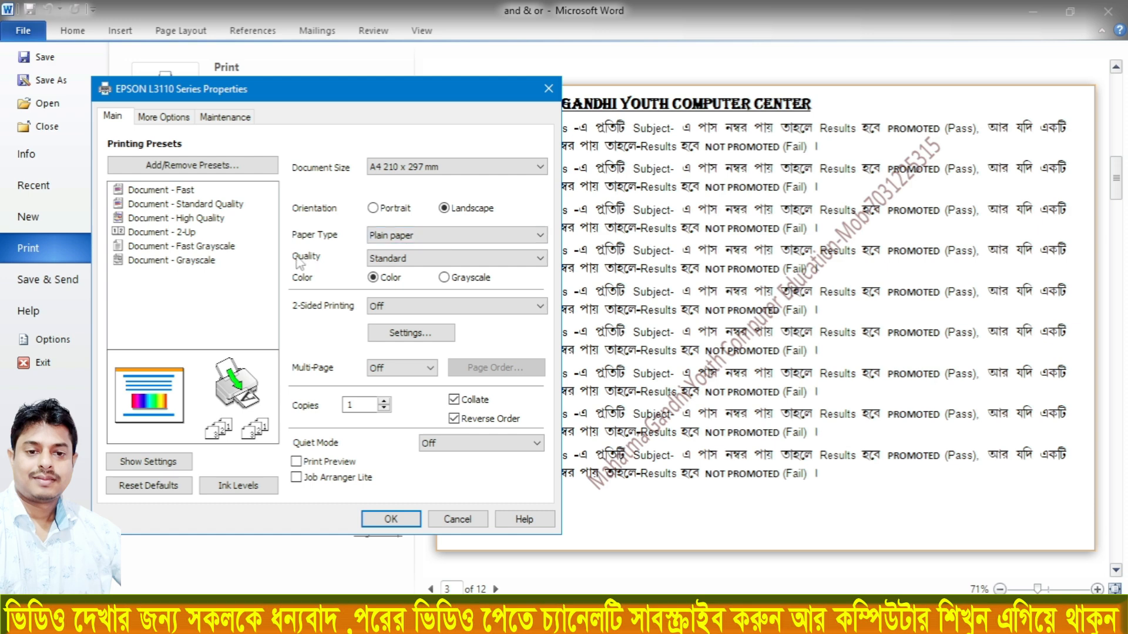
pyautogui.click(393, 261)
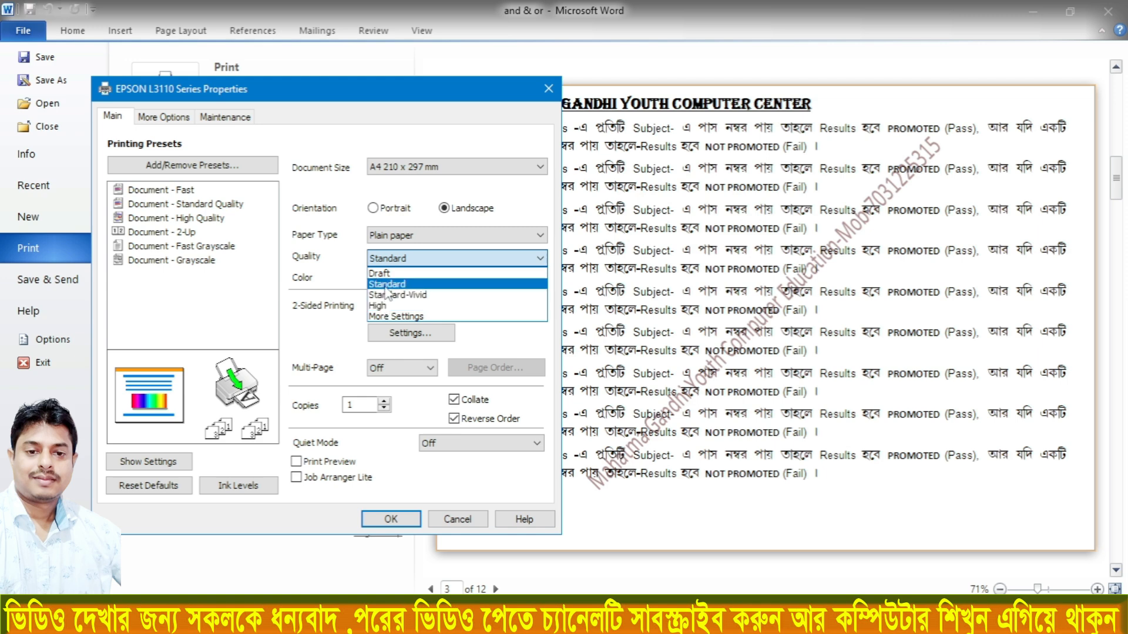
pyautogui.click(387, 285)
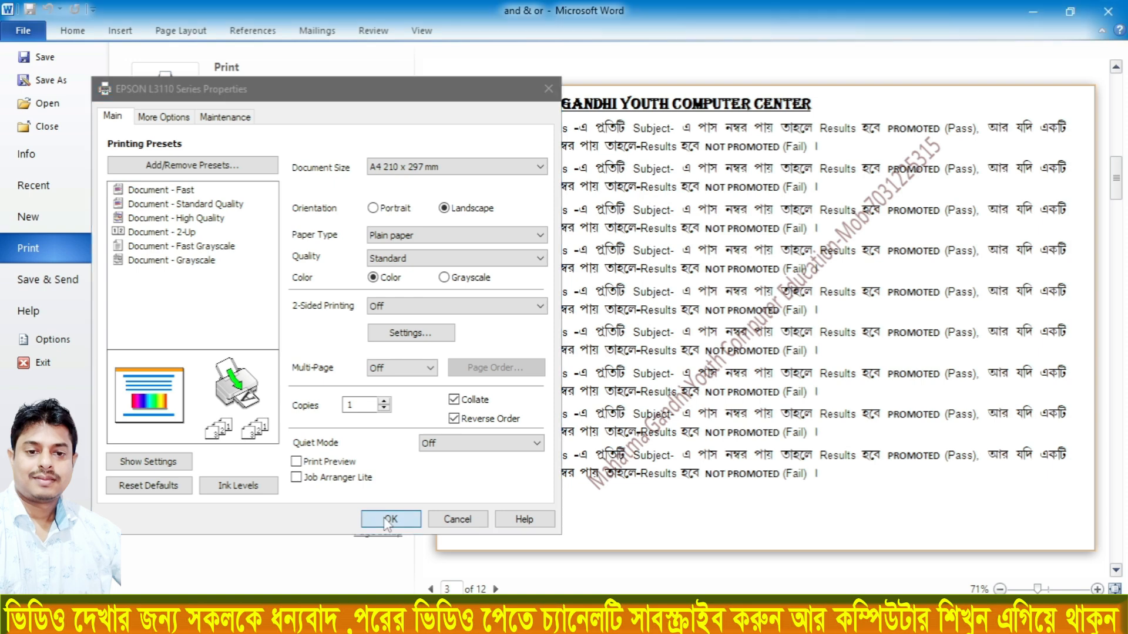
pyautogui.click(387, 519)
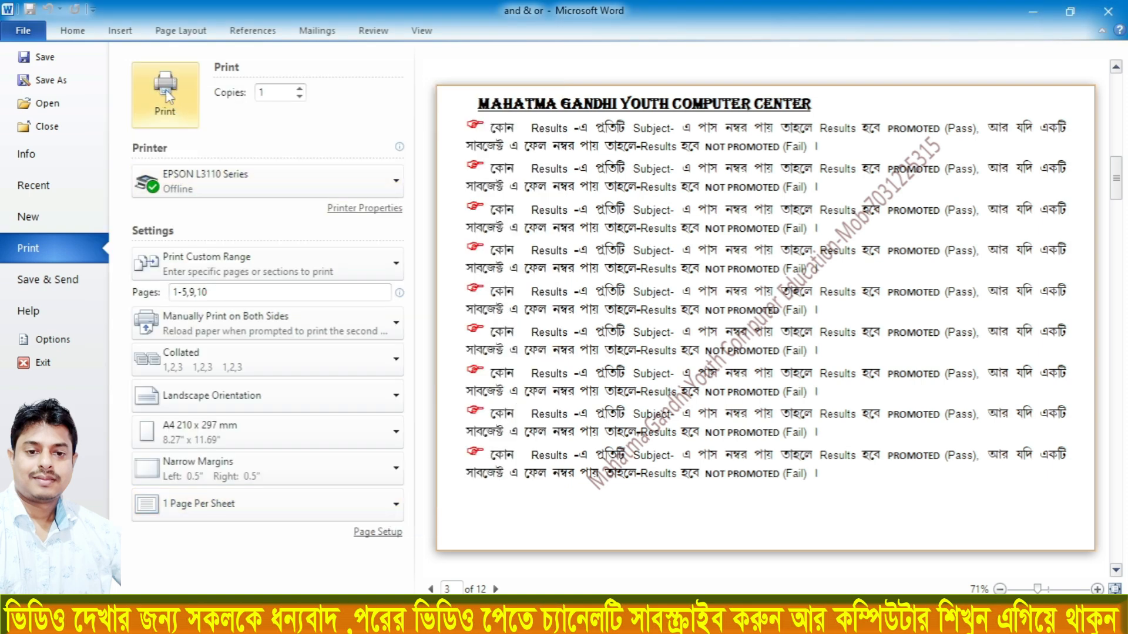